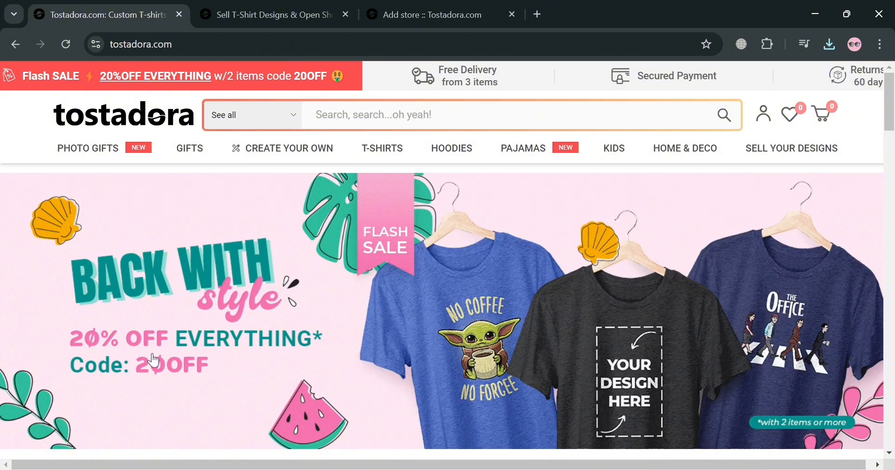
- Look through the Tostadora home page, including its product categories, gift sections, customized products and footer information
{"action": "scroll", "coordinate": [580, 357], "scroll_direction": "down", "scroll_amount": 7}
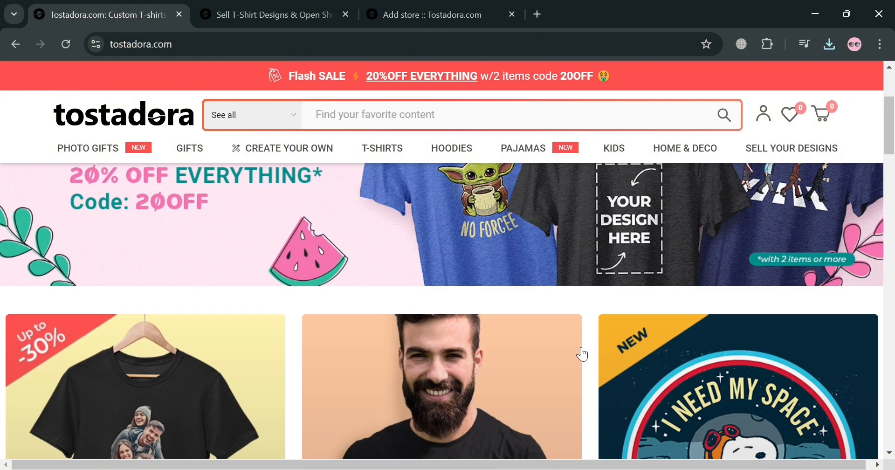
{"action": "scroll", "coordinate": [584, 356], "scroll_direction": "down", "scroll_amount": 6}
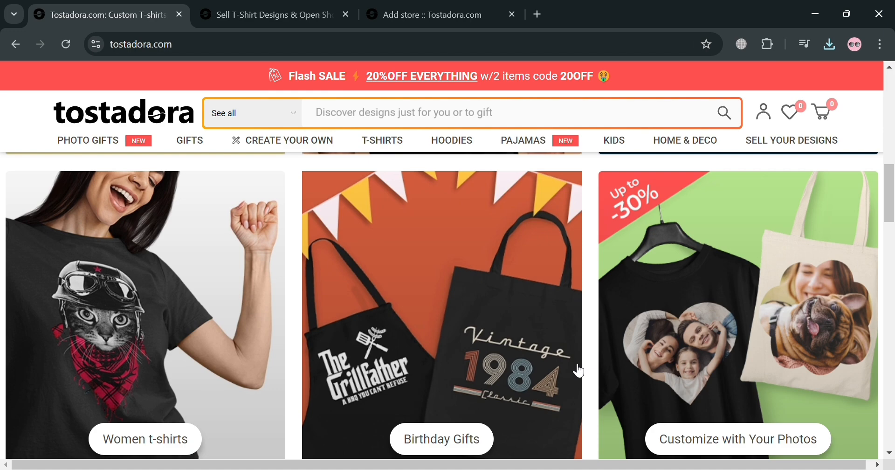
{"action": "scroll", "coordinate": [579, 371], "scroll_direction": "down", "scroll_amount": 6}
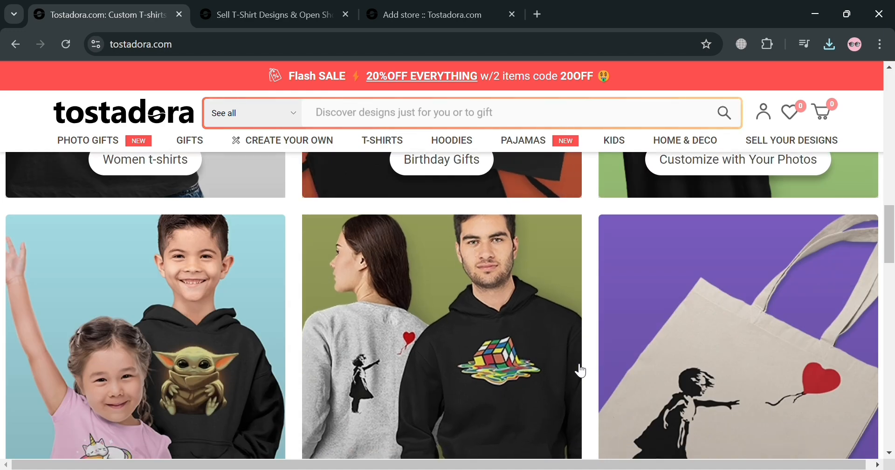
{"action": "scroll", "coordinate": [580, 370], "scroll_direction": "down", "scroll_amount": 6}
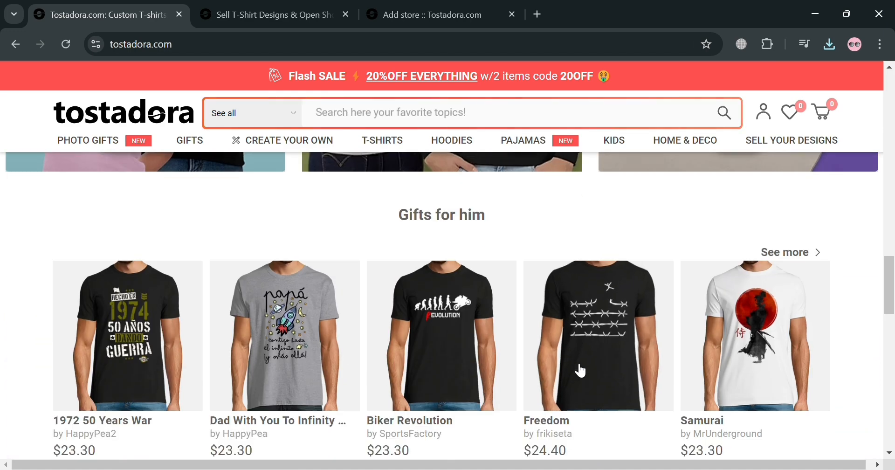
{"action": "scroll", "coordinate": [580, 370], "scroll_direction": "down", "scroll_amount": 10}
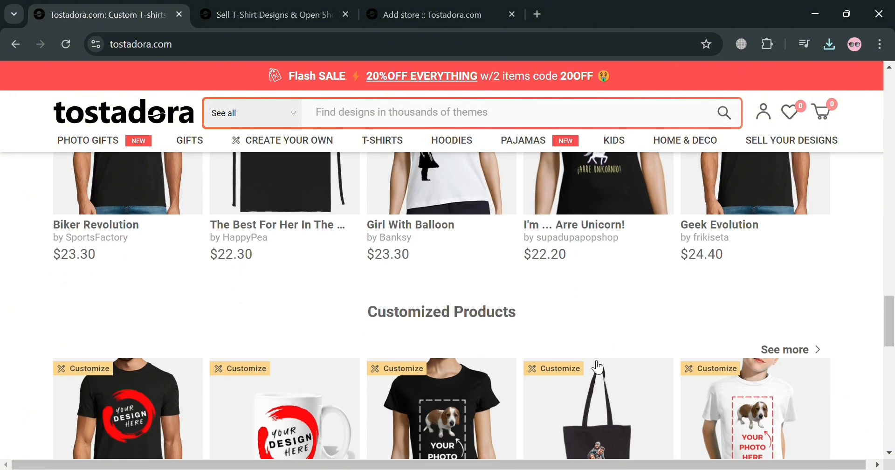
{"action": "scroll", "coordinate": [597, 367], "scroll_direction": "down", "scroll_amount": 10}
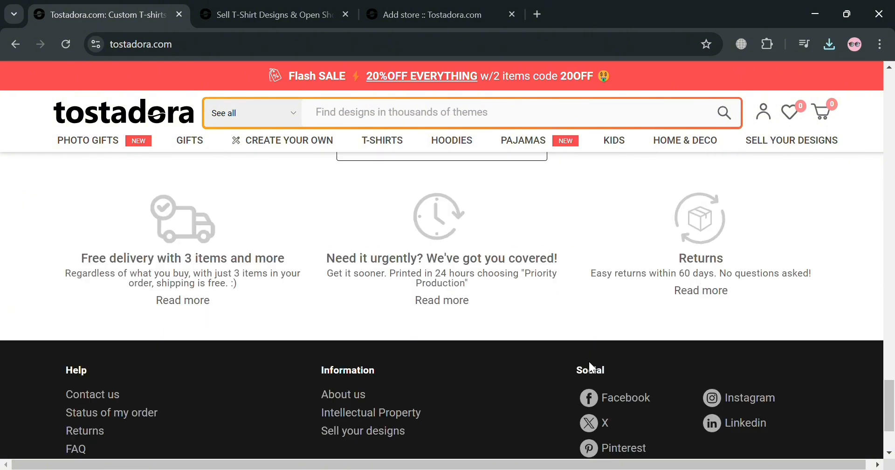
{"action": "scroll", "coordinate": [589, 363], "scroll_direction": "down", "scroll_amount": 3}
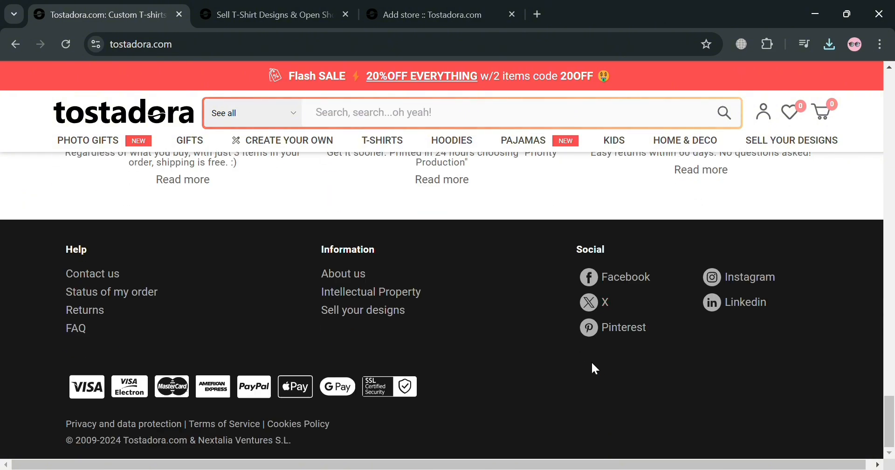
{"action": "scroll", "coordinate": [591, 364], "scroll_direction": "up", "scroll_amount": 12}
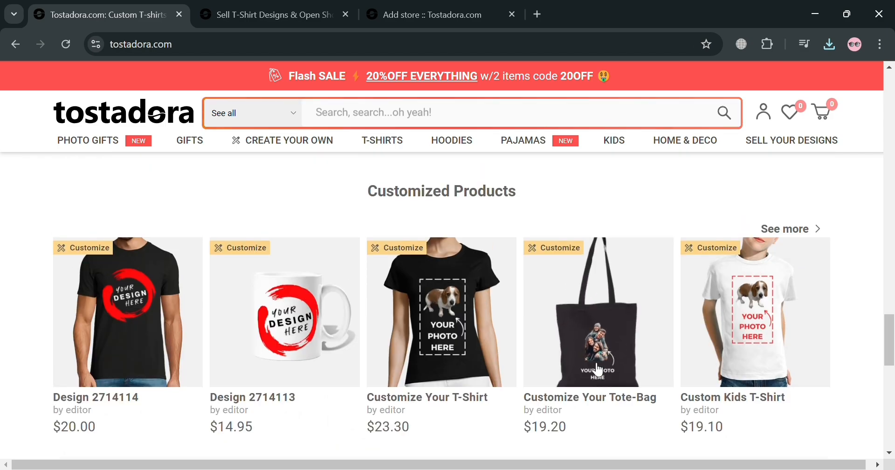
{"action": "scroll", "coordinate": [598, 370], "scroll_direction": "up", "scroll_amount": 10}
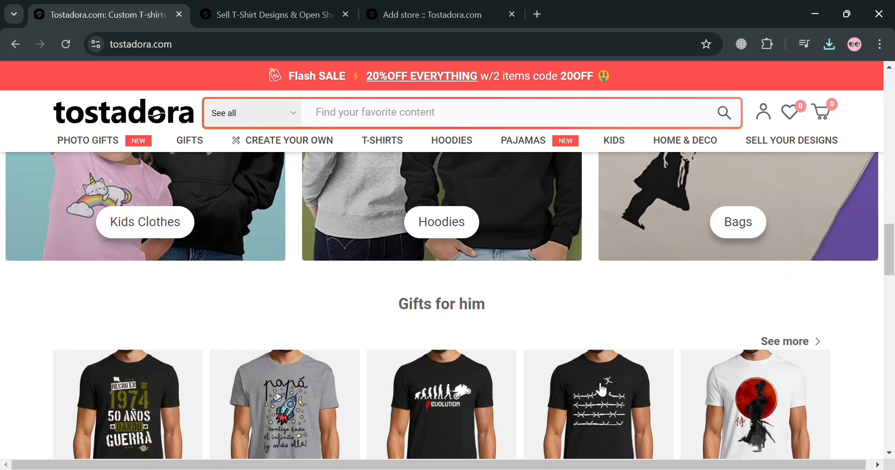
{"action": "scroll", "coordinate": [679, 383], "scroll_direction": "up", "scroll_amount": 8}
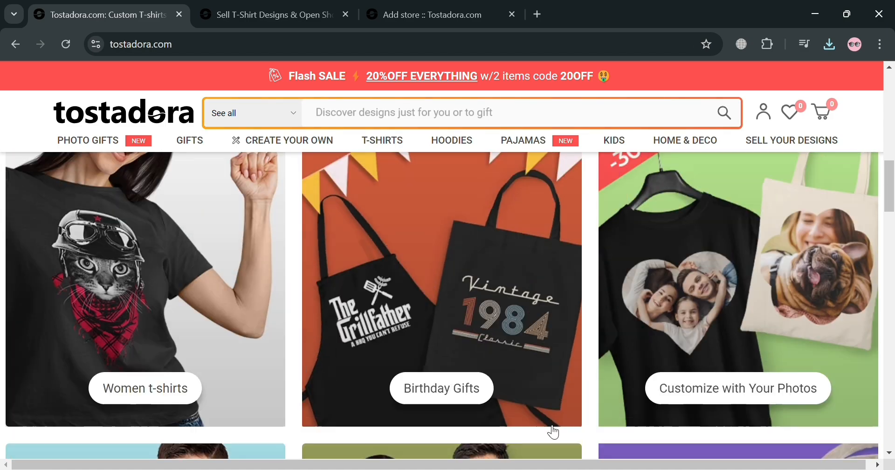
{"action": "scroll", "coordinate": [554, 432], "scroll_direction": "up", "scroll_amount": 10}
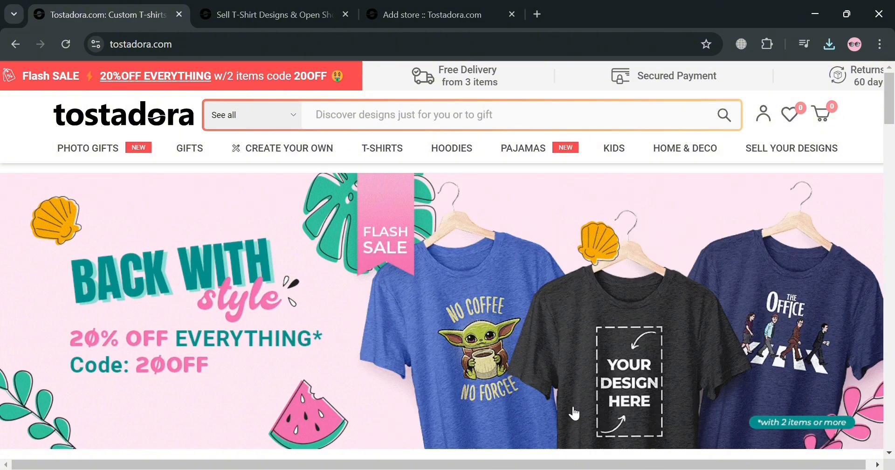
{"action": "mouse_move", "coordinate": [339, 164]}
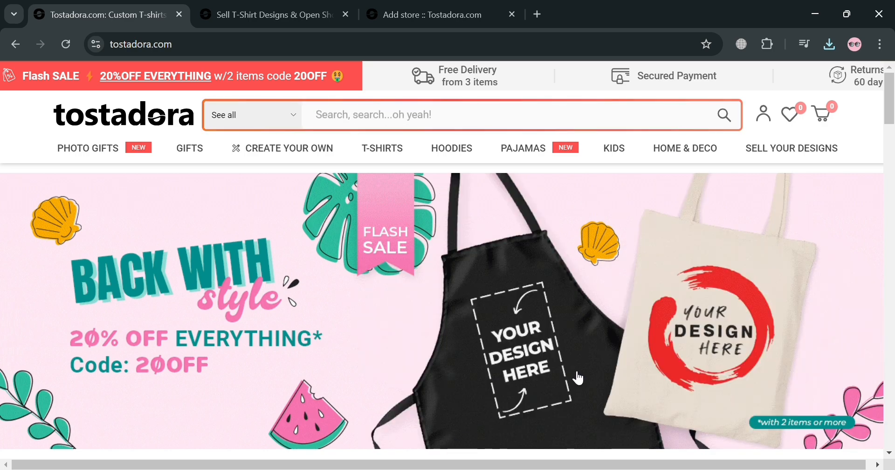
{"action": "scroll", "coordinate": [578, 378], "scroll_direction": "down", "scroll_amount": 3}
{"action": "scroll", "coordinate": [576, 375], "scroll_direction": "up", "scroll_amount": 3}
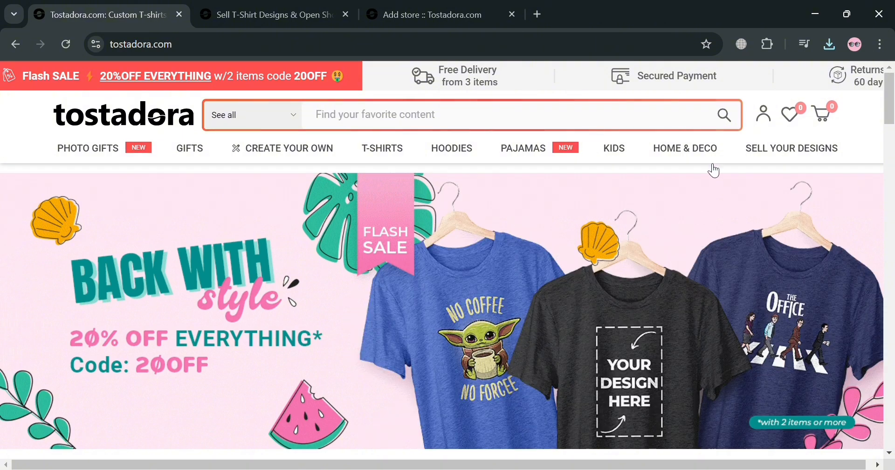
- Open the account sign-up page for selling products with your own designs
{"action": "mouse_move", "coordinate": [805, 152]}
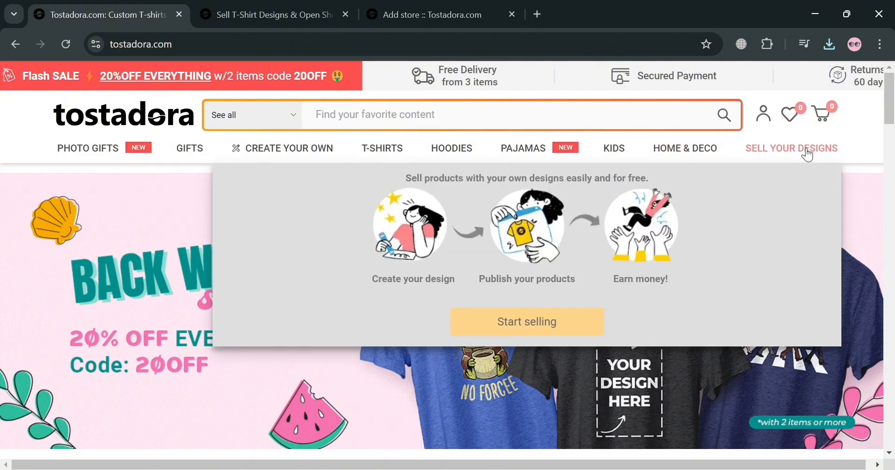
{"action": "left_click", "coordinate": [533, 326]}
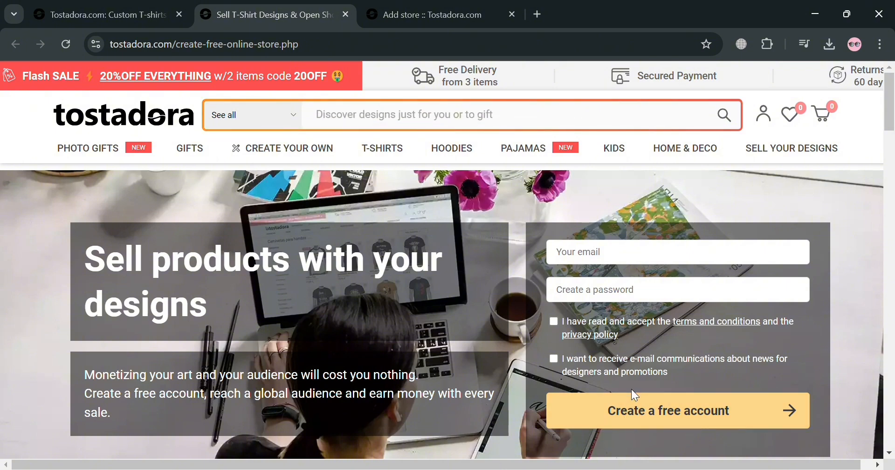
- On the already open Add store page, create a store named marktutshop, accepting the Terms of Service for Personal Stores
{"action": "left_click", "coordinate": [409, 7]}
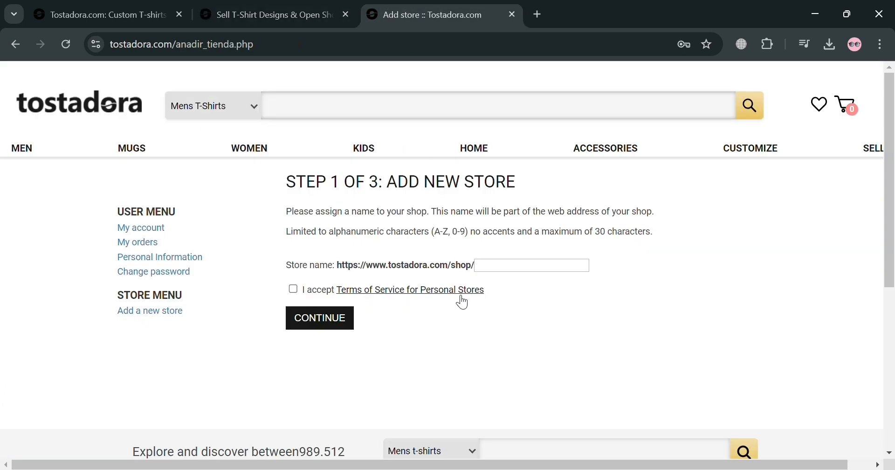
{"action": "left_click", "coordinate": [518, 274]}
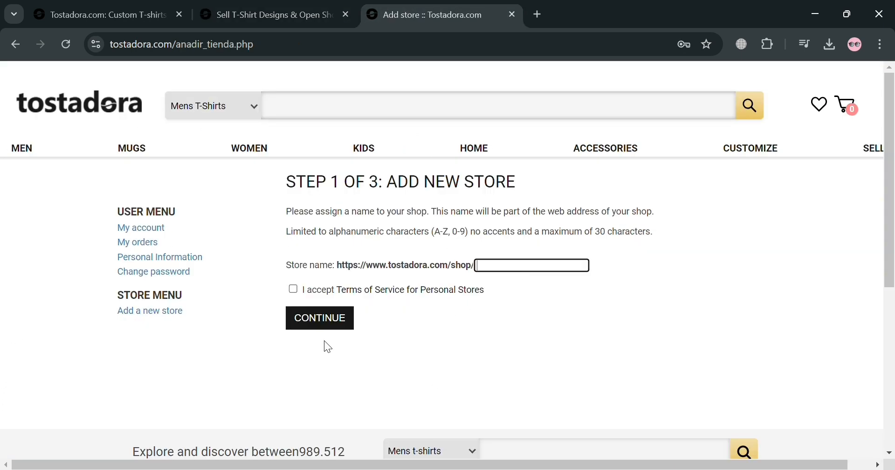
{"action": "type", "text": "marktutshop"}
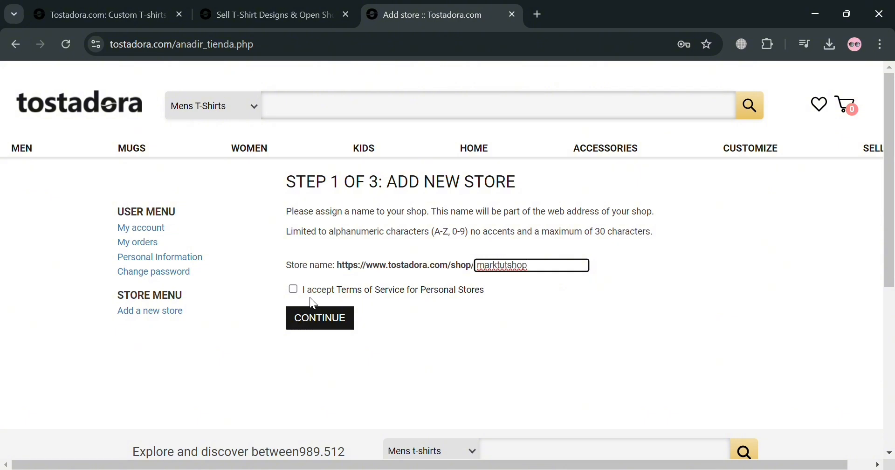
{"action": "left_click", "coordinate": [293, 289]}
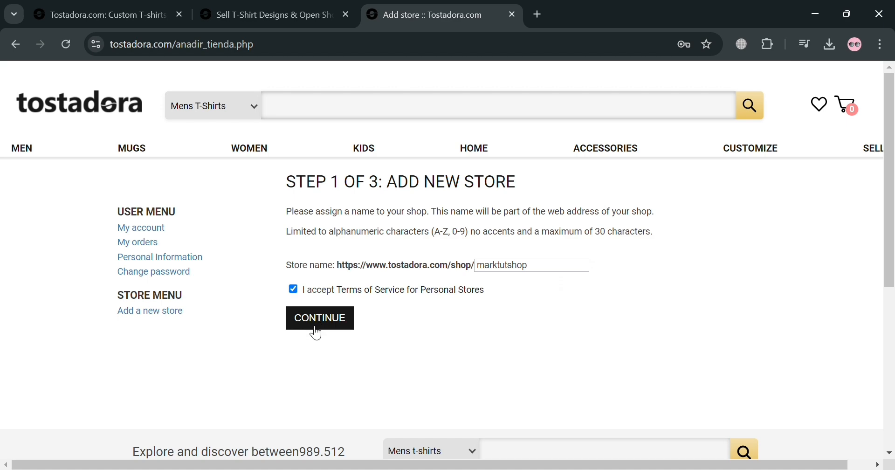
{"action": "left_click", "coordinate": [328, 319]}
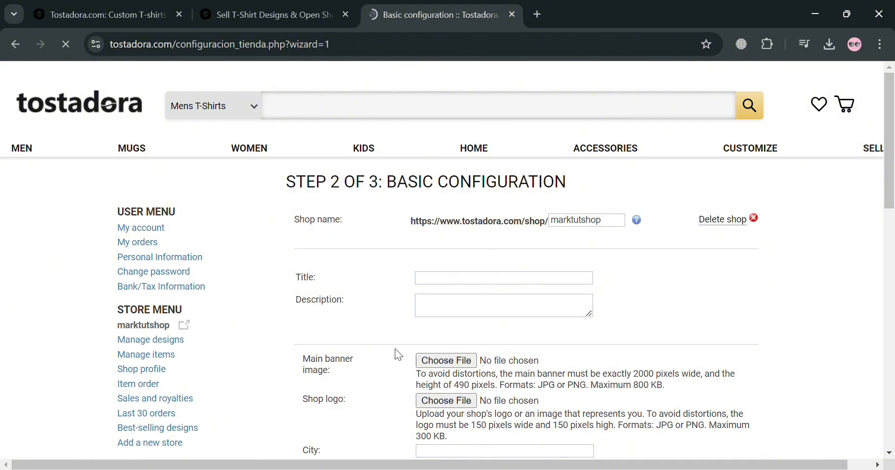
- Change the shop name in the basic configuration to marktutshop12
{"action": "left_click", "coordinate": [617, 228]}
{"action": "type", "text": "12"}
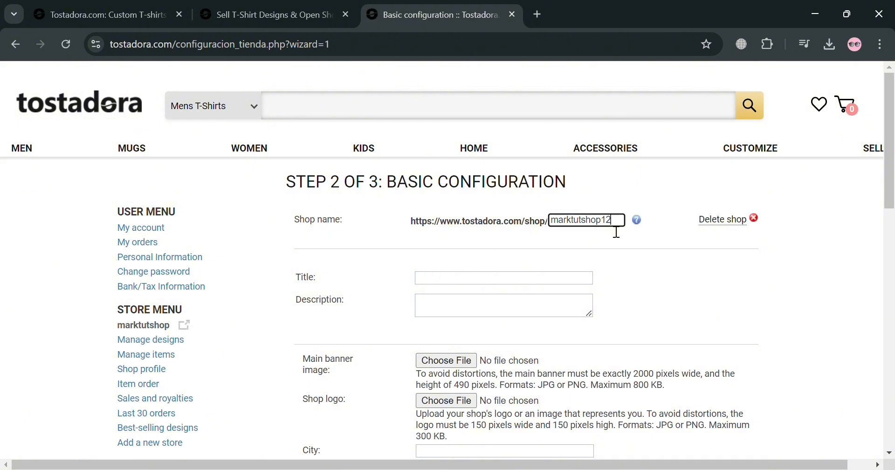
{"action": "left_click", "coordinate": [610, 255]}
- Give the shop the title "Men's Design" and the description "Sell print on demands product for men"
{"action": "scroll", "coordinate": [531, 264], "scroll_direction": "down", "scroll_amount": 2}
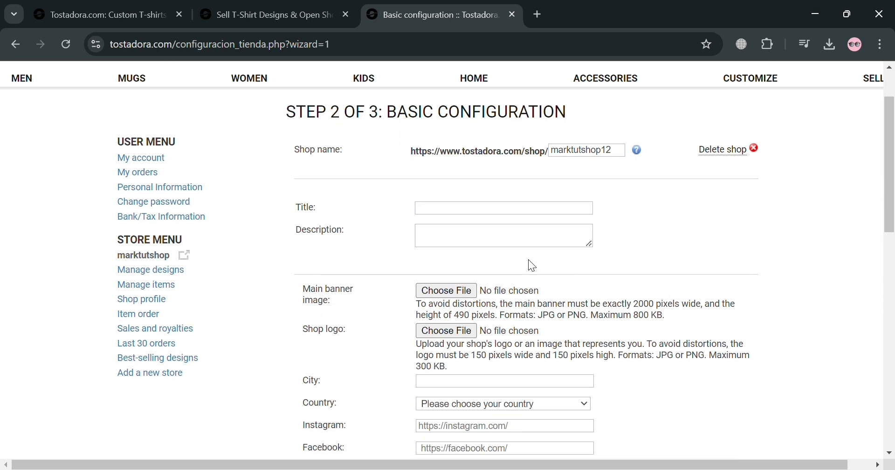
{"action": "left_click", "coordinate": [464, 210]}
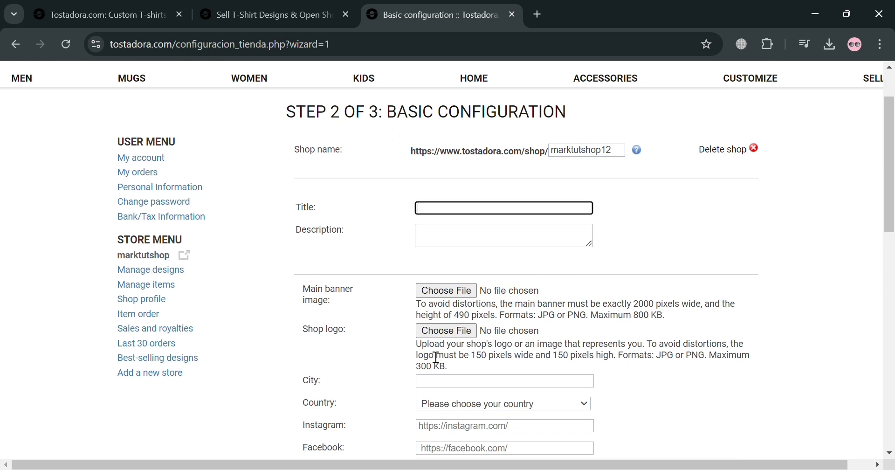
{"action": "type", "text": "Men's Design"}
{"action": "left_click", "coordinate": [491, 240]}
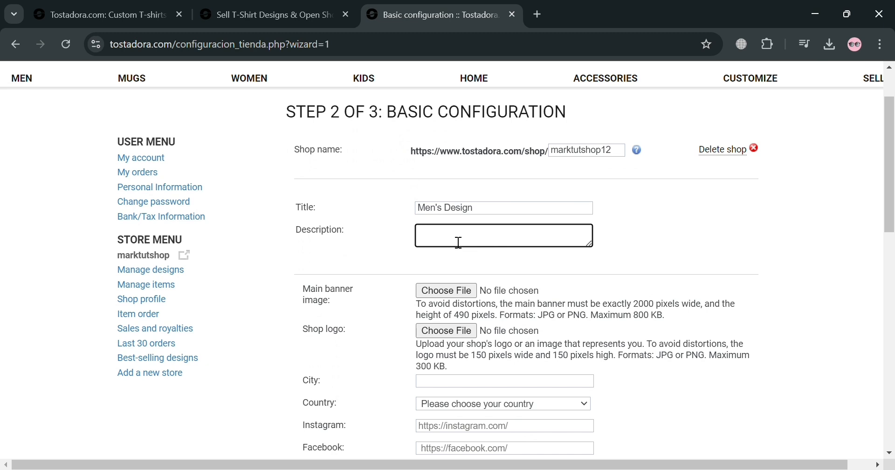
{"action": "type", "text": "Sell print on demands product"}
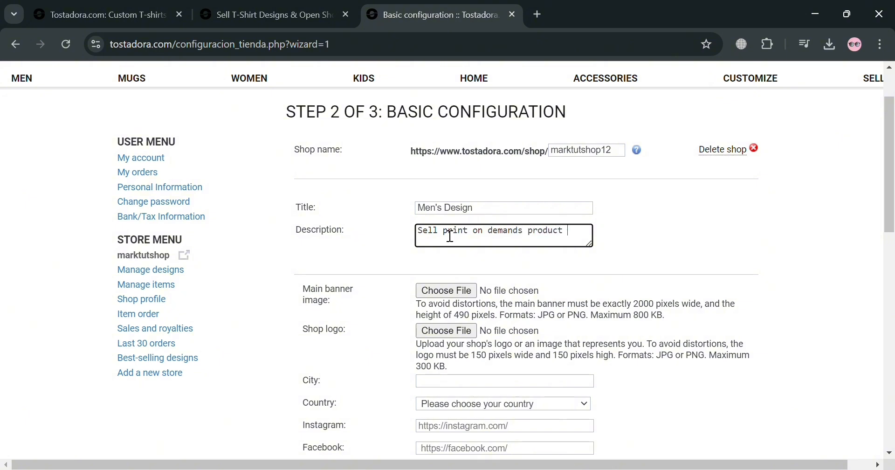
{"action": "type", "text": " for men"}
- Try to upload the PNG file "Red Terraco...am Post.png" as the shop's main banner image
{"action": "left_click", "coordinate": [486, 287]}
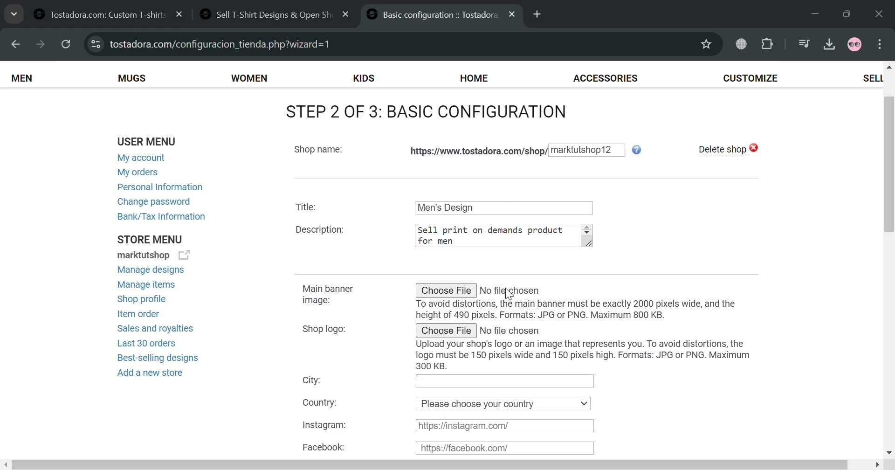
{"action": "left_click", "coordinate": [427, 312]}
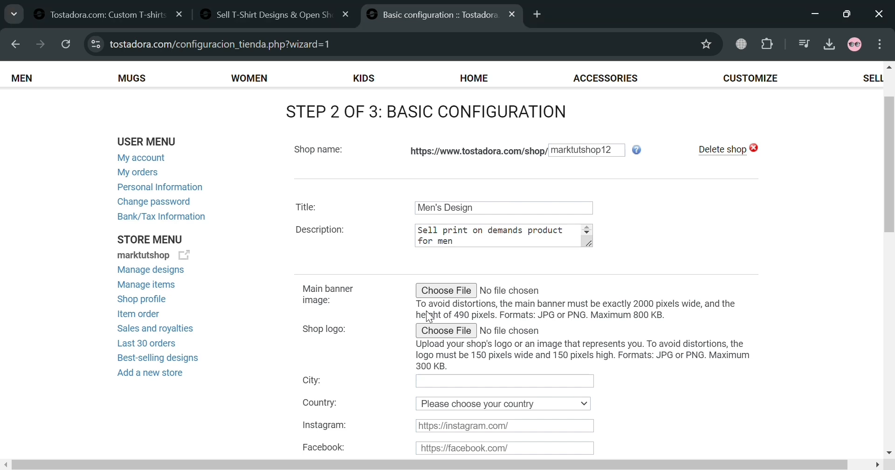
{"action": "left_click", "coordinate": [455, 292]}
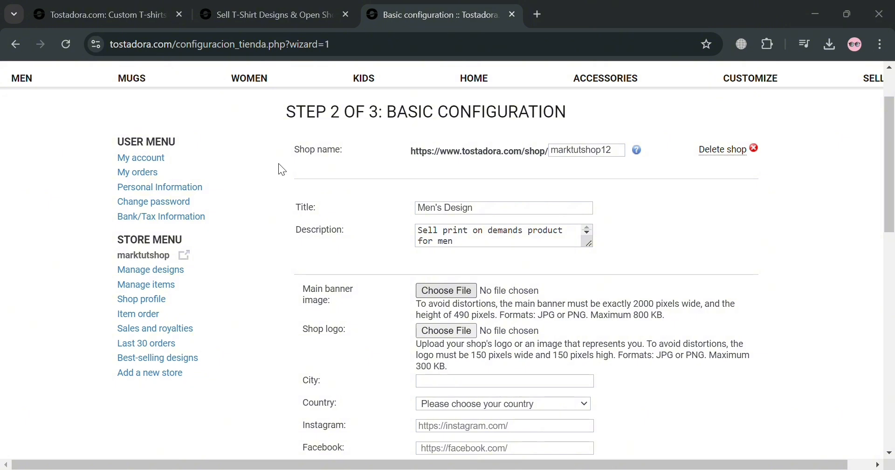
{"action": "double_click", "coordinate": [283, 176]}
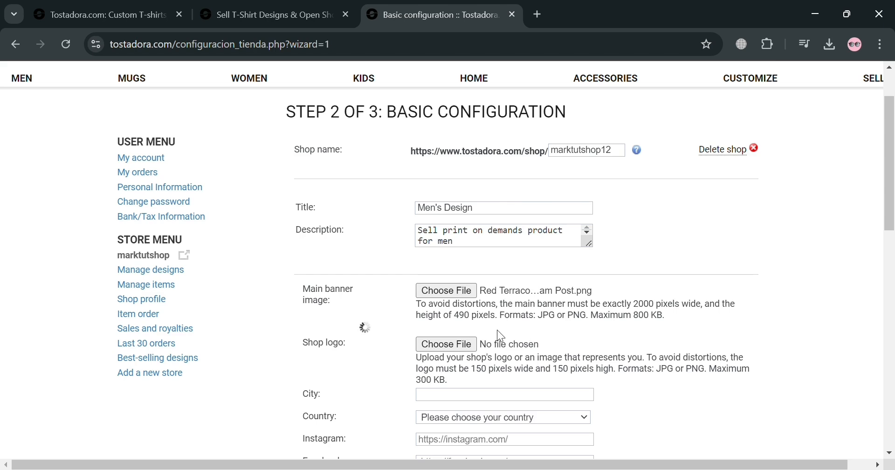
- Fill in the shop's city, set the country to Philippines, and submit the basic configuration
{"action": "scroll", "coordinate": [493, 330], "scroll_direction": "down", "scroll_amount": 3}
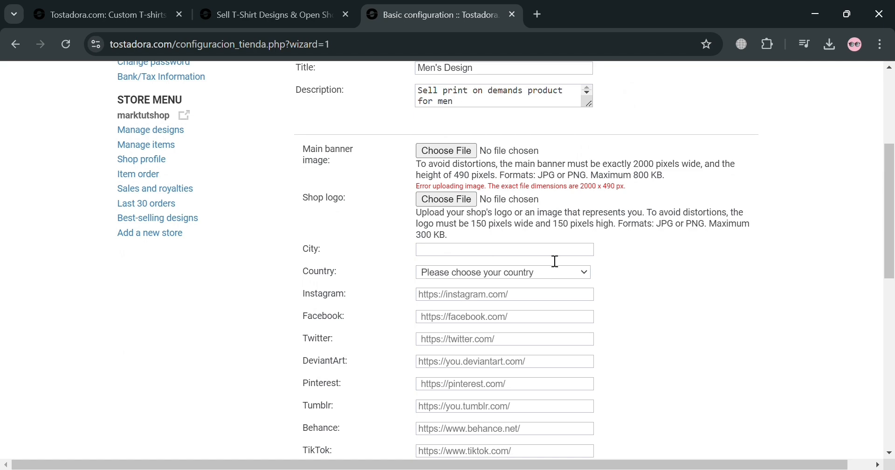
{"action": "scroll", "coordinate": [494, 258], "scroll_direction": "down", "scroll_amount": 3}
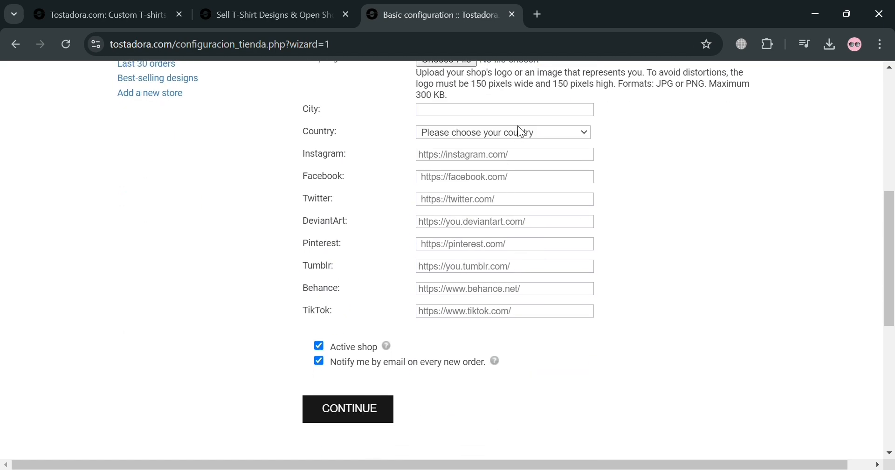
{"action": "left_click", "coordinate": [528, 114]}
{"action": "left_click", "coordinate": [536, 142]}
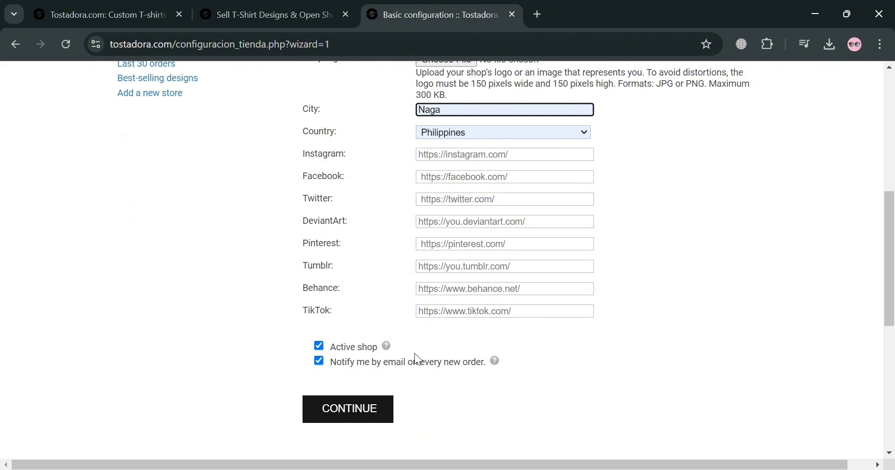
{"action": "left_click", "coordinate": [385, 409]}
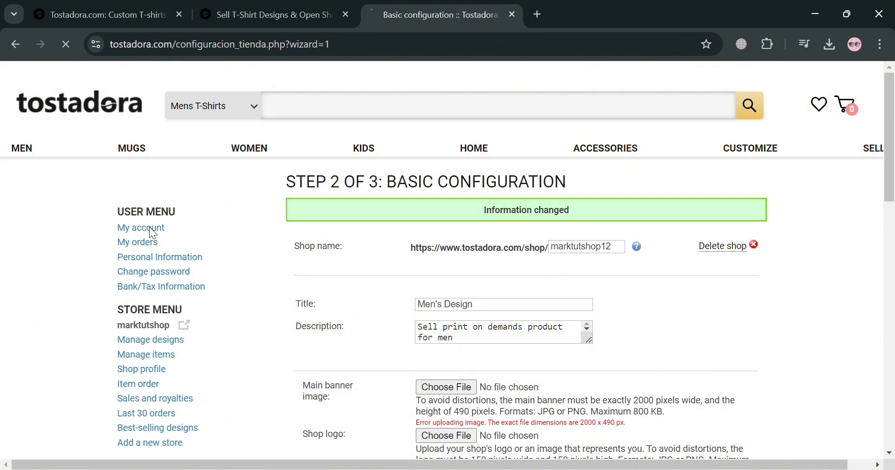
- Upload the PNG "Blue and Cr...Shirt (1).png" as a new design in the store's portfolio, accepting the Terms of Service and Copyright
{"action": "left_click", "coordinate": [160, 336]}
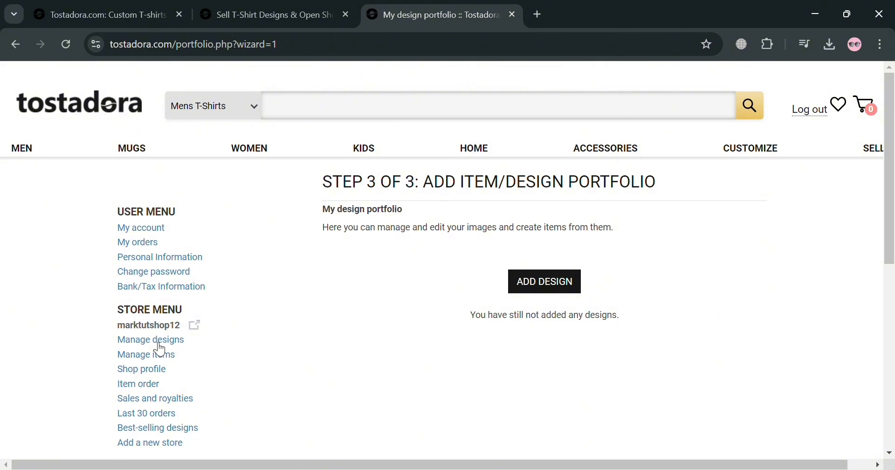
{"action": "left_click", "coordinate": [552, 291]}
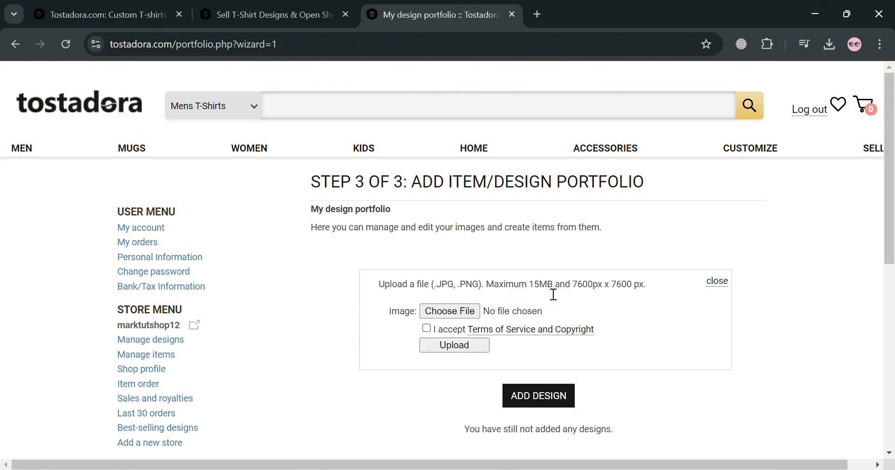
{"action": "left_click", "coordinate": [438, 313]}
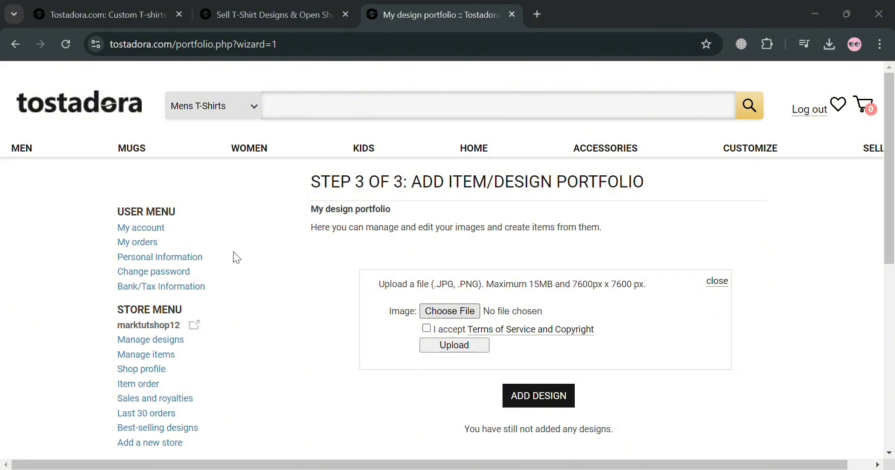
{"action": "double_click", "coordinate": [178, 239]}
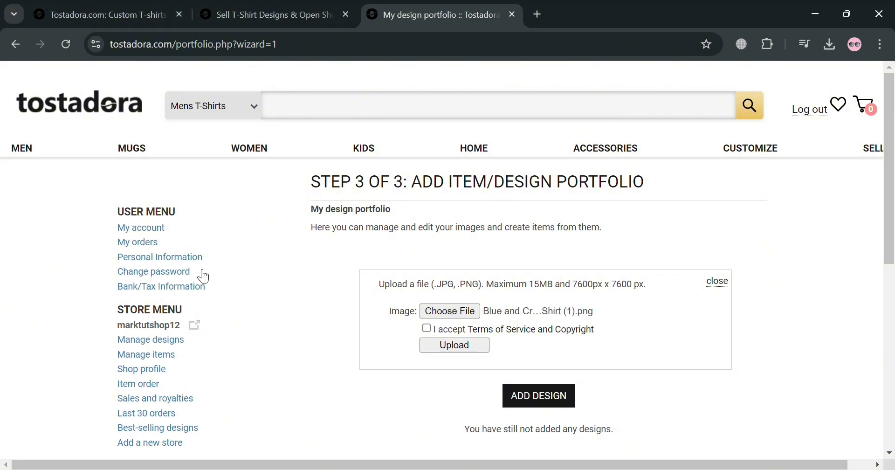
{"action": "left_click", "coordinate": [427, 329]}
{"action": "left_click", "coordinate": [455, 348]}
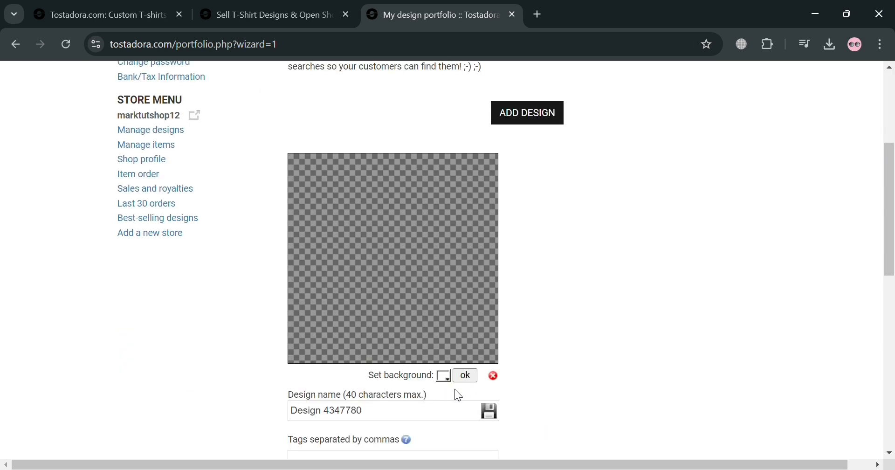
{"action": "scroll", "coordinate": [454, 390], "scroll_direction": "down", "scroll_amount": 2}
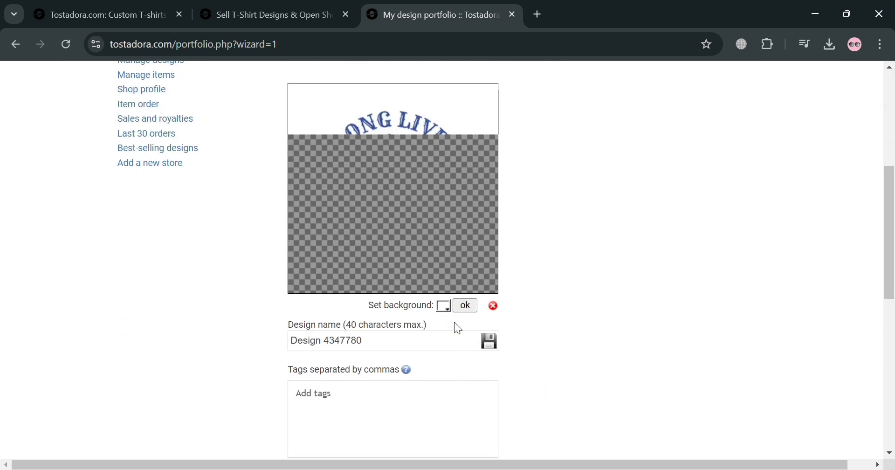
{"action": "left_click", "coordinate": [444, 307]}
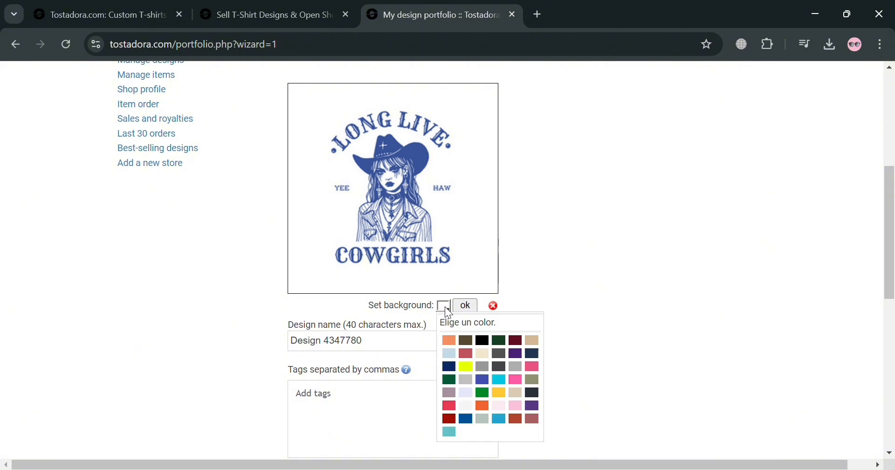
{"action": "left_click", "coordinate": [549, 260]}
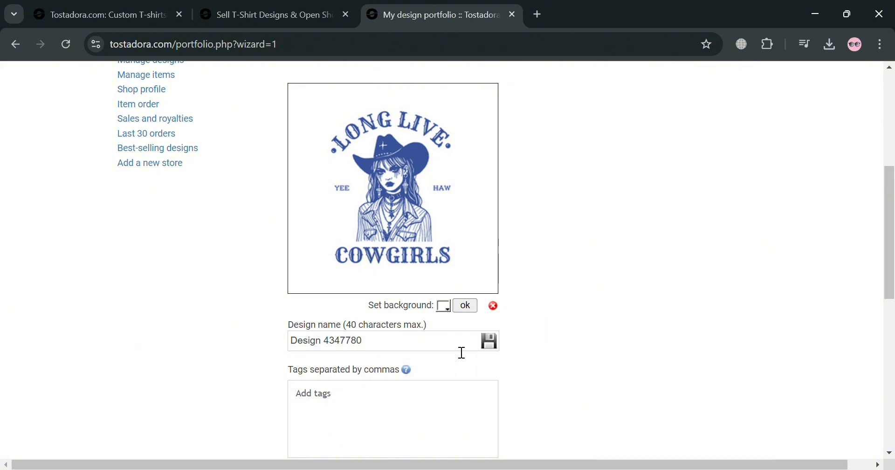
- Enter "Animated Blue Design" as the name of the uploaded cowgirl design
{"action": "scroll", "coordinate": [395, 360], "scroll_direction": "down", "scroll_amount": 2}
{"action": "triple_click", "coordinate": [456, 277]}
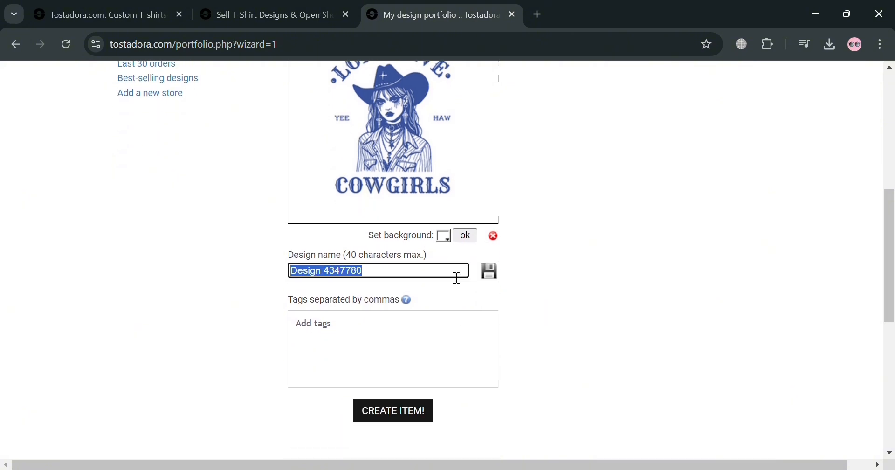
{"action": "scroll", "coordinate": [445, 301], "scroll_direction": "up", "scroll_amount": 2}
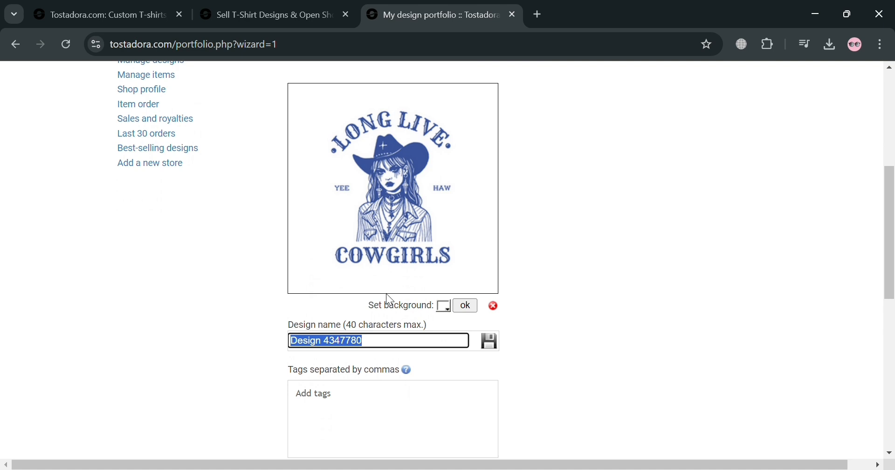
{"action": "type", "text": "Ani"}
{"action": "type", "text": "m"}
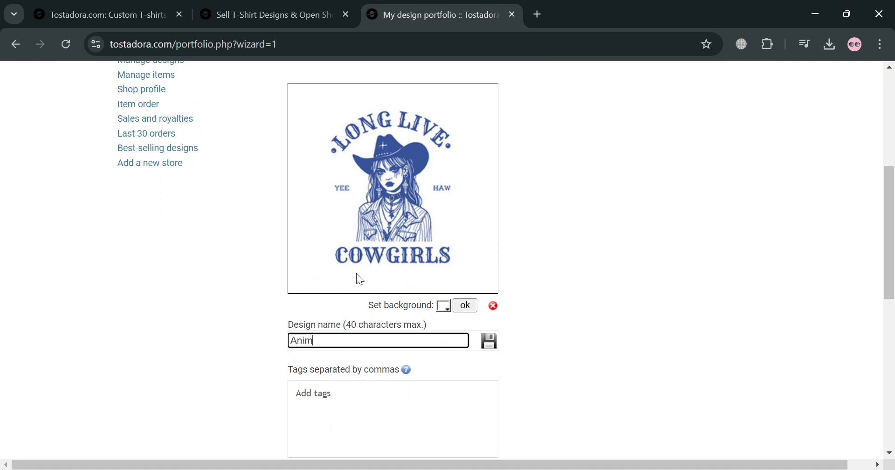
{"action": "type", "text": "ated Blue Design"}
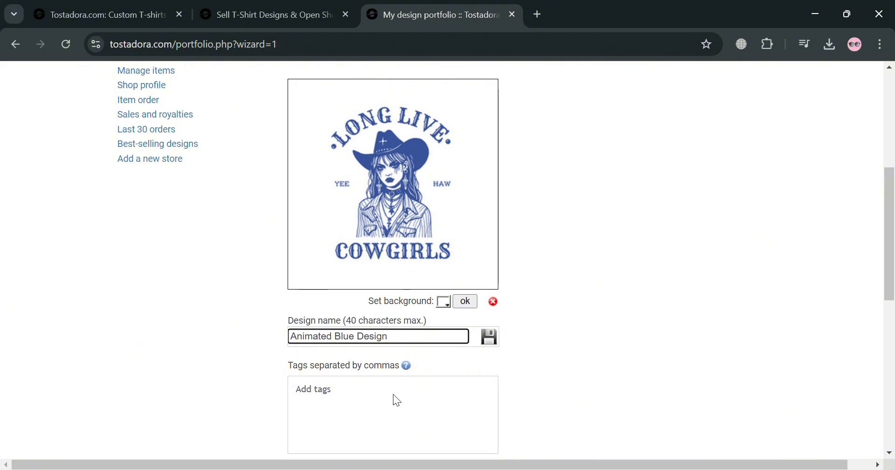
- Start creating an item from the cowgirl design and set the men's premium t-shirt colour to white
{"action": "scroll", "coordinate": [393, 394], "scroll_direction": "down", "scroll_amount": 3}
{"action": "left_click", "coordinate": [418, 344]}
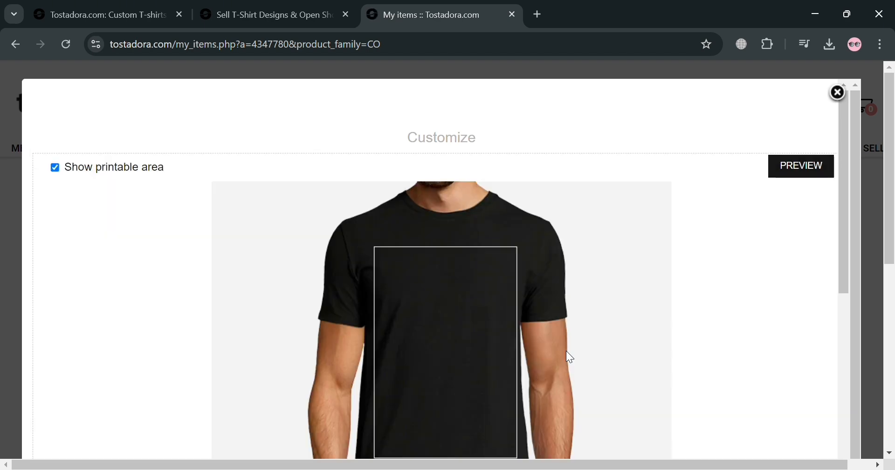
{"action": "scroll", "coordinate": [566, 351], "scroll_direction": "down", "scroll_amount": 5}
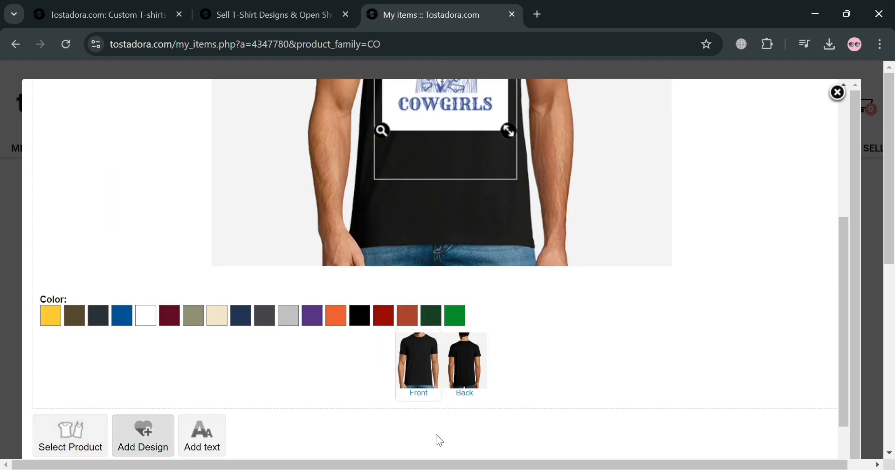
{"action": "scroll", "coordinate": [437, 438], "scroll_direction": "up", "scroll_amount": 5}
{"action": "scroll", "coordinate": [470, 382], "scroll_direction": "down", "scroll_amount": 5}
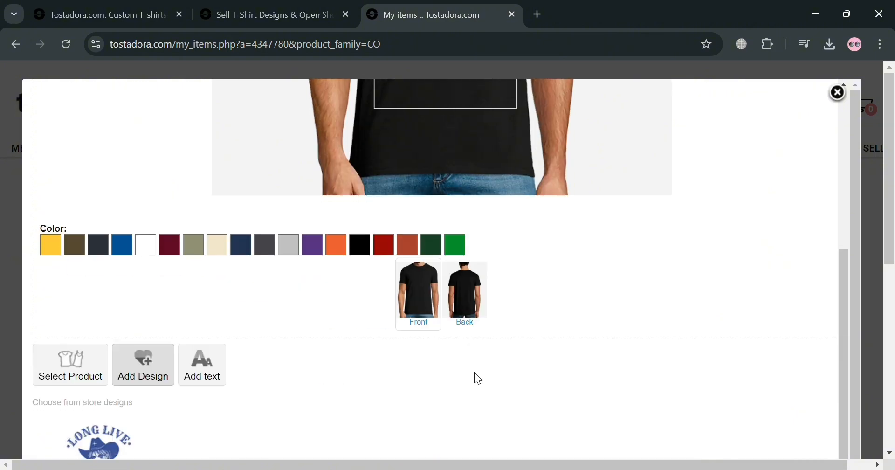
{"action": "left_click", "coordinate": [150, 253]}
{"action": "scroll", "coordinate": [569, 293], "scroll_direction": "up", "scroll_amount": 5}
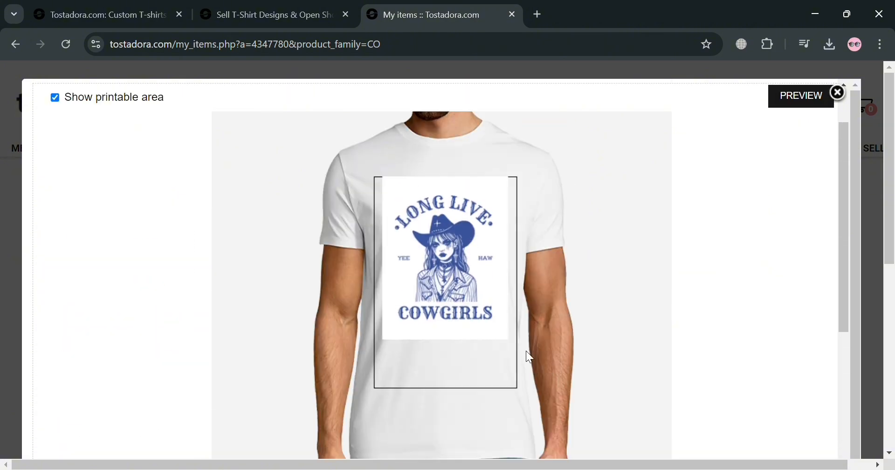
- Move the cowgirl design lower within the shirt's front printable area and center it
{"action": "left_click", "coordinate": [479, 329]}
{"action": "left_click_drag", "start_coordinate": [479, 330], "coordinate": [477, 362]}
{"action": "scroll", "coordinate": [477, 359], "scroll_direction": "down", "scroll_amount": 5}
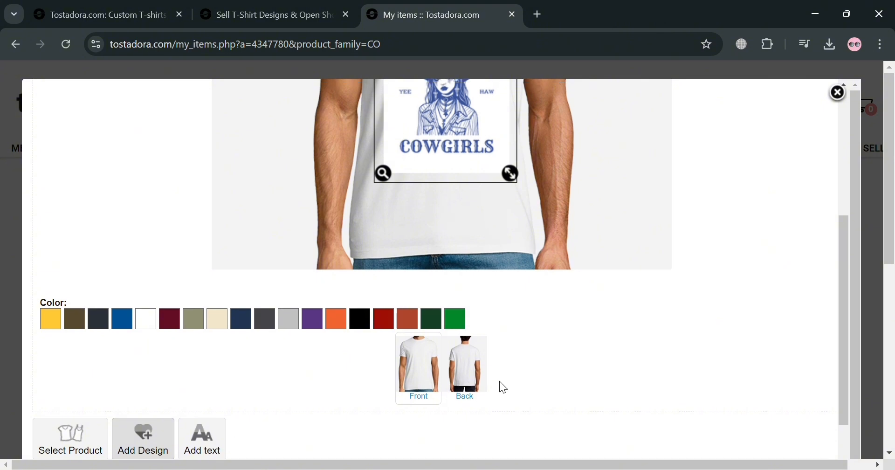
{"action": "scroll", "coordinate": [506, 383], "scroll_direction": "up", "scroll_amount": 3}
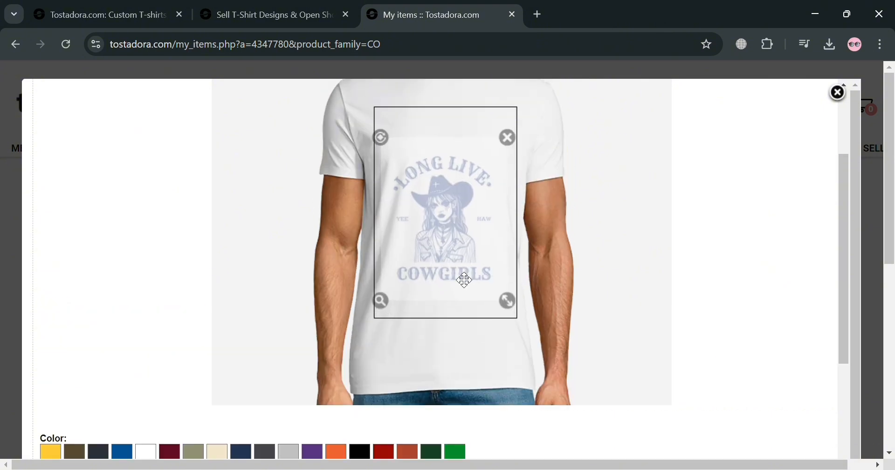
{"action": "scroll", "coordinate": [606, 292], "scroll_direction": "down", "scroll_amount": 8}
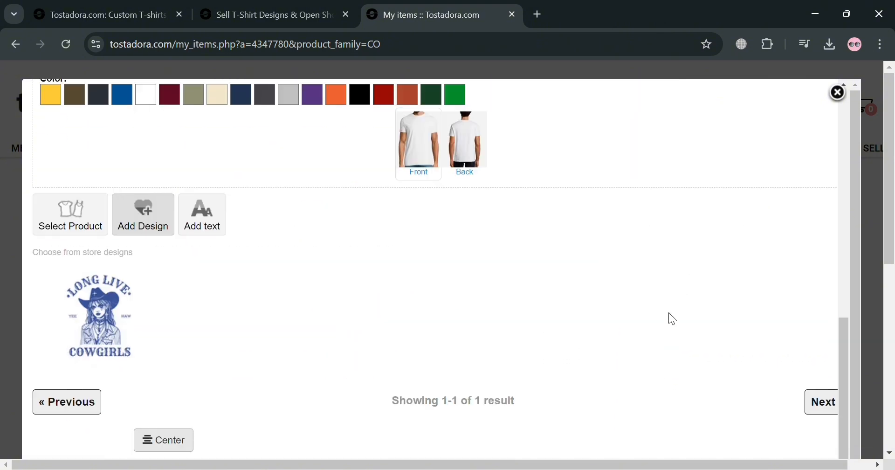
{"action": "mouse_move", "coordinate": [119, 347]}
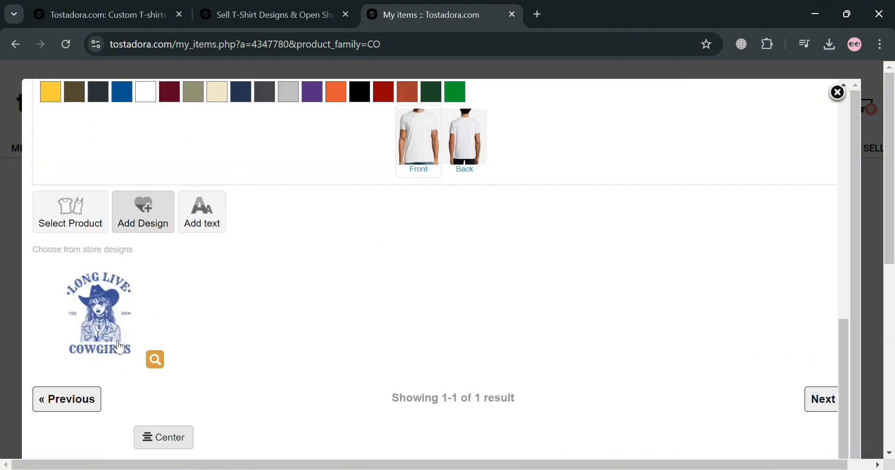
{"action": "left_click", "coordinate": [184, 440]}
{"action": "scroll", "coordinate": [420, 302], "scroll_direction": "up", "scroll_amount": 2}
{"action": "scroll", "coordinate": [419, 302], "scroll_direction": "up", "scroll_amount": 6}
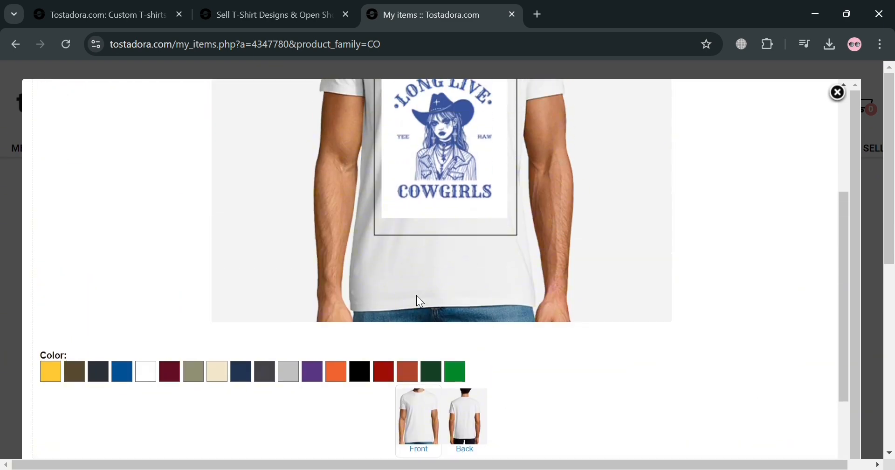
- Create the white t-shirt item with the centered cowgirl design and dismiss the resulting dialog
{"action": "scroll", "coordinate": [419, 301], "scroll_direction": "down", "scroll_amount": 3}
{"action": "scroll", "coordinate": [419, 301], "scroll_direction": "down", "scroll_amount": 5}
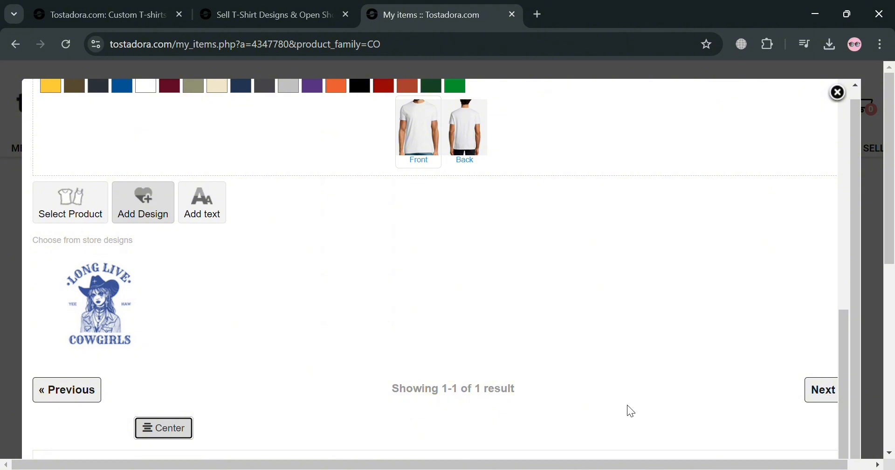
{"action": "scroll", "coordinate": [540, 350], "scroll_direction": "up", "scroll_amount": 7}
{"action": "scroll", "coordinate": [538, 348], "scroll_direction": "down", "scroll_amount": 4}
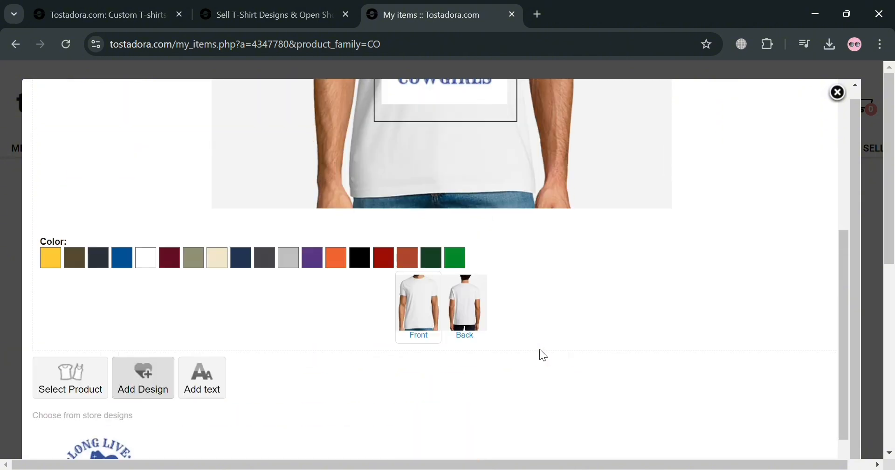
{"action": "scroll", "coordinate": [540, 351], "scroll_direction": "down", "scroll_amount": 4}
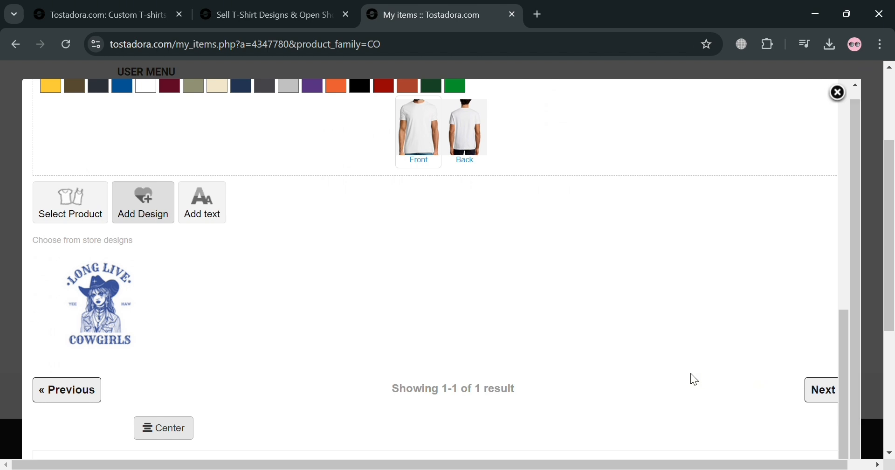
{"action": "key", "text": "ctrl+minus"}
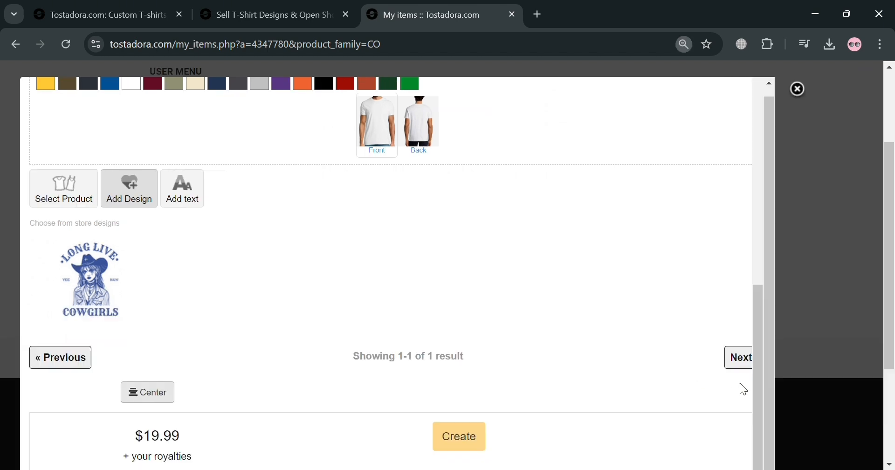
{"action": "left_click", "coordinate": [474, 445]}
{"action": "left_click", "coordinate": [365, 172]}
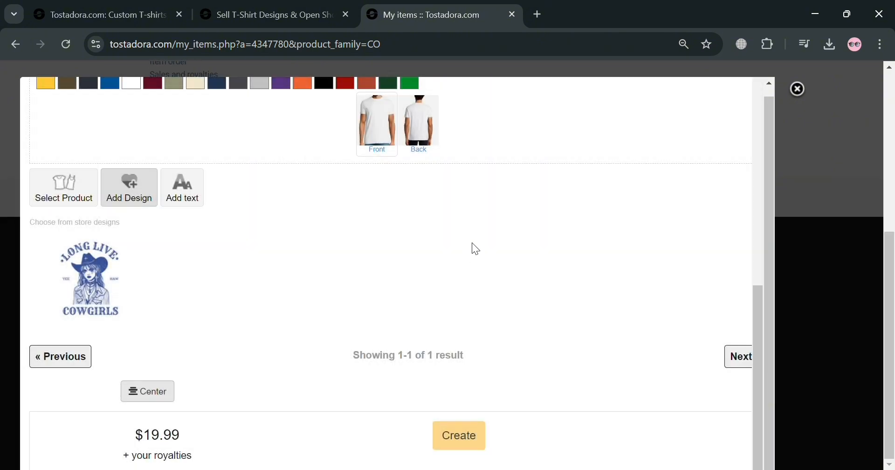
- Preview the front and back of the customized t-shirt, then close the preview and the item editor
{"action": "scroll", "coordinate": [471, 243], "scroll_direction": "up", "scroll_amount": 10}
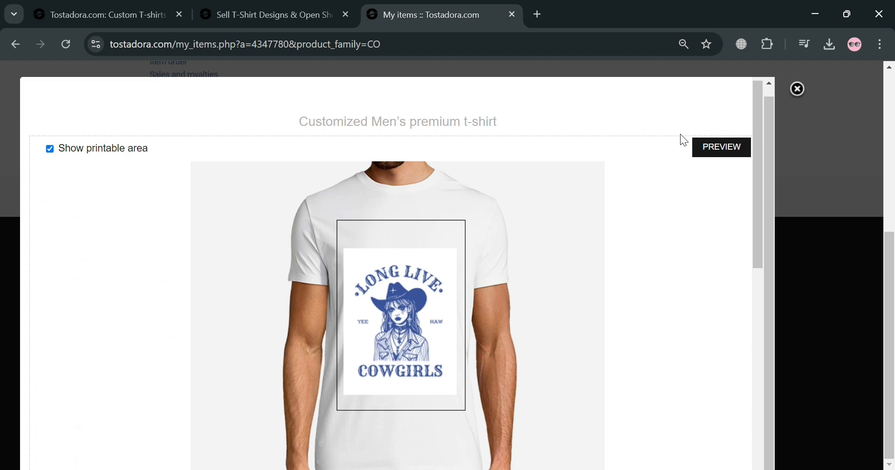
{"action": "left_click", "coordinate": [744, 154]}
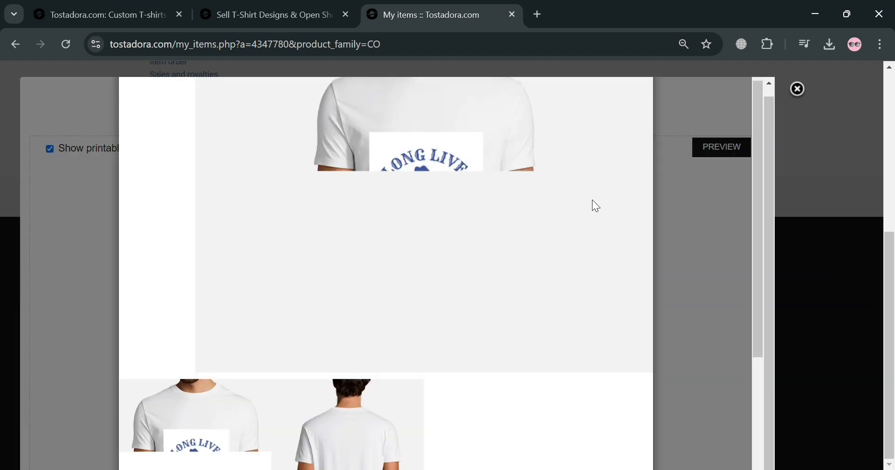
{"action": "scroll", "coordinate": [414, 252], "scroll_direction": "down", "scroll_amount": 4}
{"action": "scroll", "coordinate": [315, 332], "scroll_direction": "up", "scroll_amount": 5}
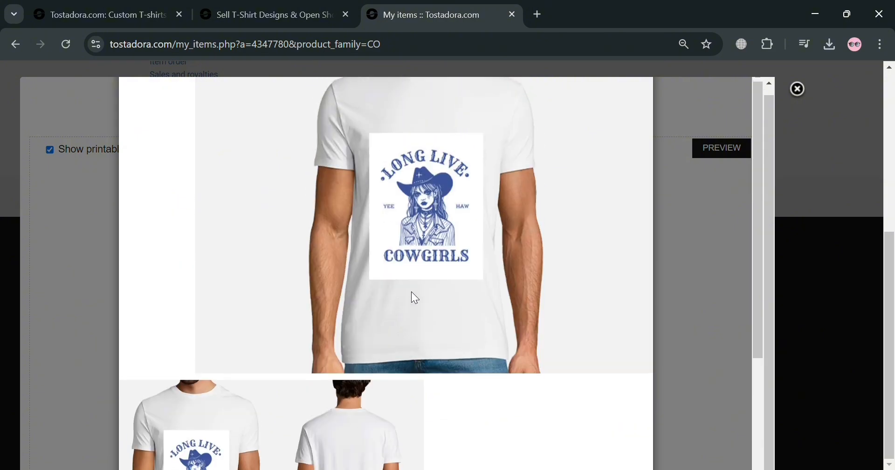
{"action": "left_click", "coordinate": [717, 203]}
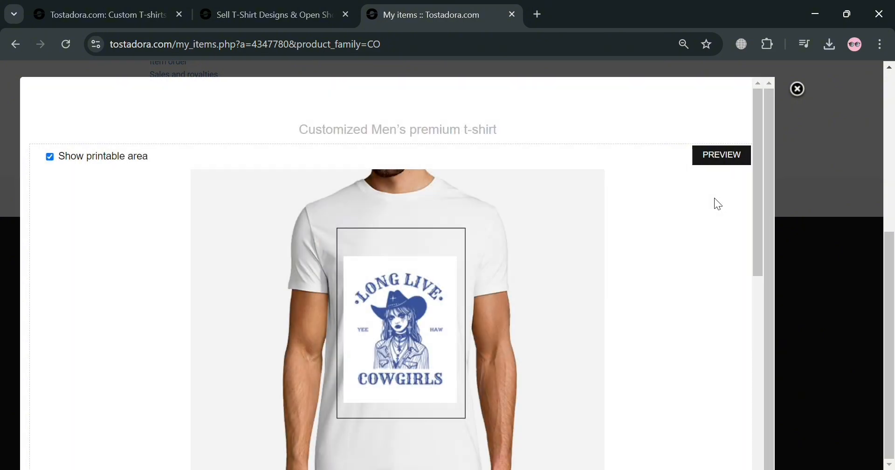
{"action": "left_click", "coordinate": [799, 93]}
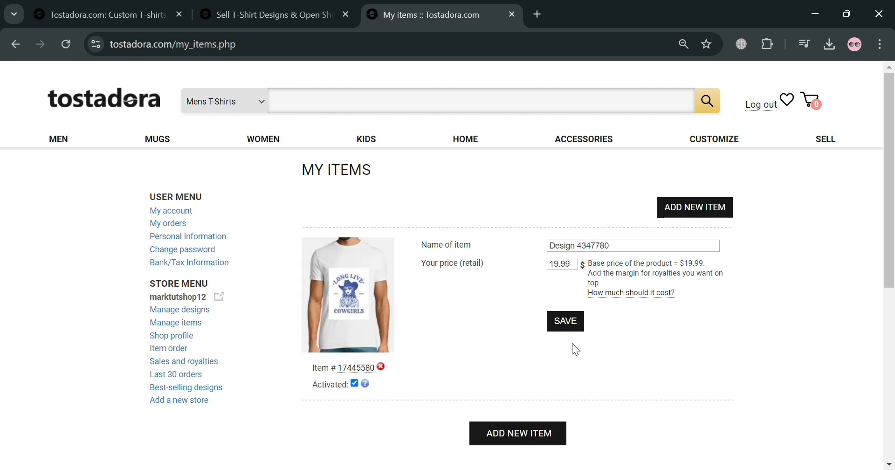
- Start a new men's premium t-shirt item and open the store's designs for adding to it
{"action": "left_click", "coordinate": [565, 265]}
{"action": "left_click", "coordinate": [516, 297]}
{"action": "left_click", "coordinate": [537, 436]}
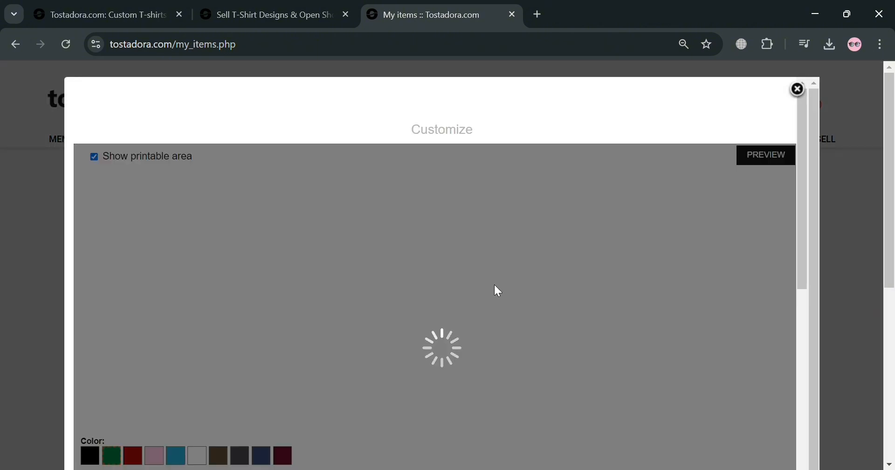
{"action": "scroll", "coordinate": [440, 296], "scroll_direction": "down", "scroll_amount": 4}
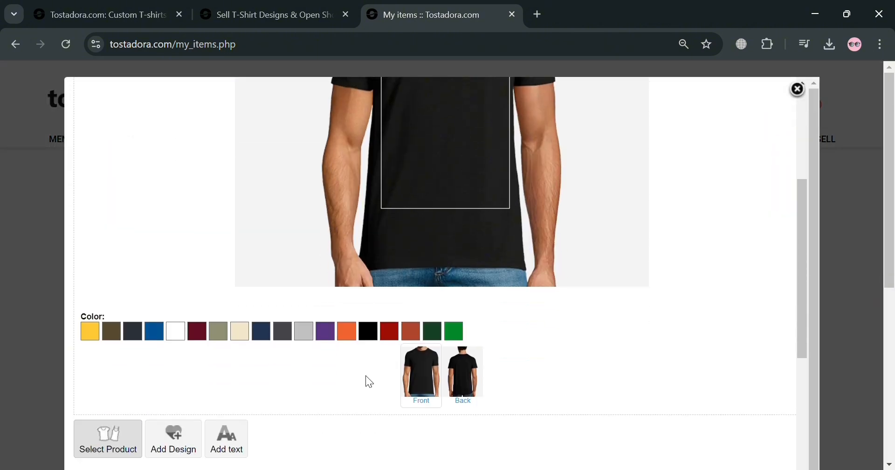
{"action": "left_click", "coordinate": [193, 454]}
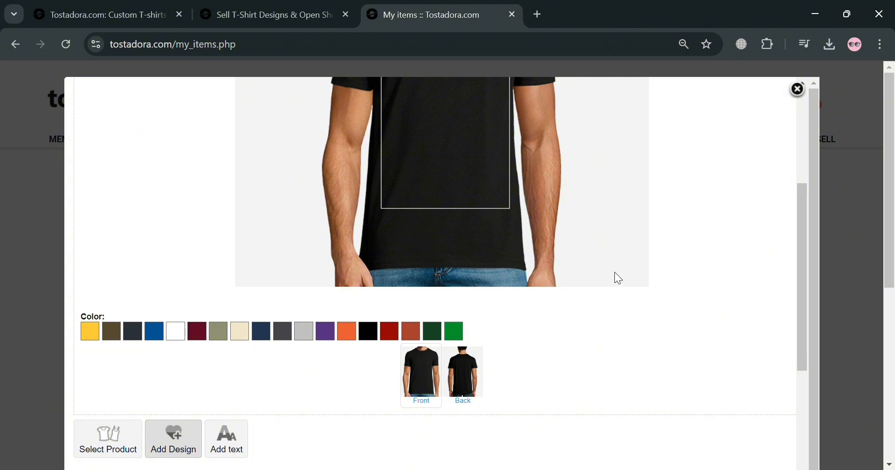
{"action": "scroll", "coordinate": [620, 280], "scroll_direction": "down", "scroll_amount": 5}
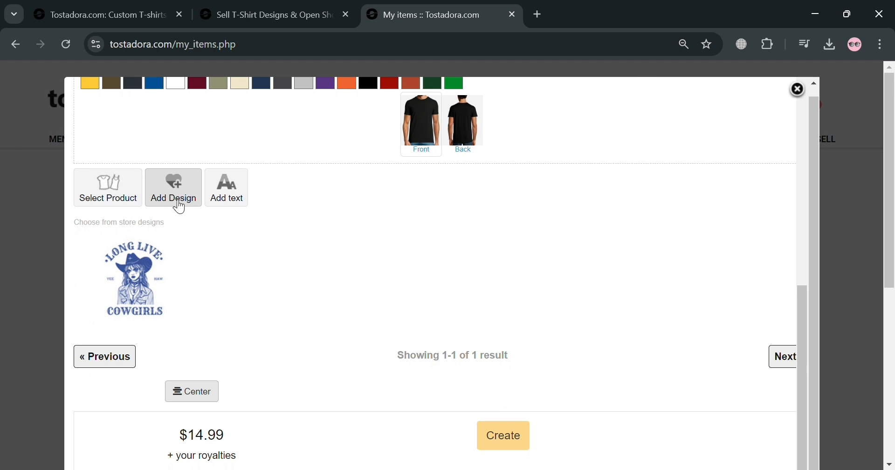
{"action": "mouse_move", "coordinate": [189, 331]}
- Set the t-shirt colour to cream and add the cowgirl design from the store designs to its front
{"action": "scroll", "coordinate": [294, 254], "scroll_direction": "up", "scroll_amount": 5}
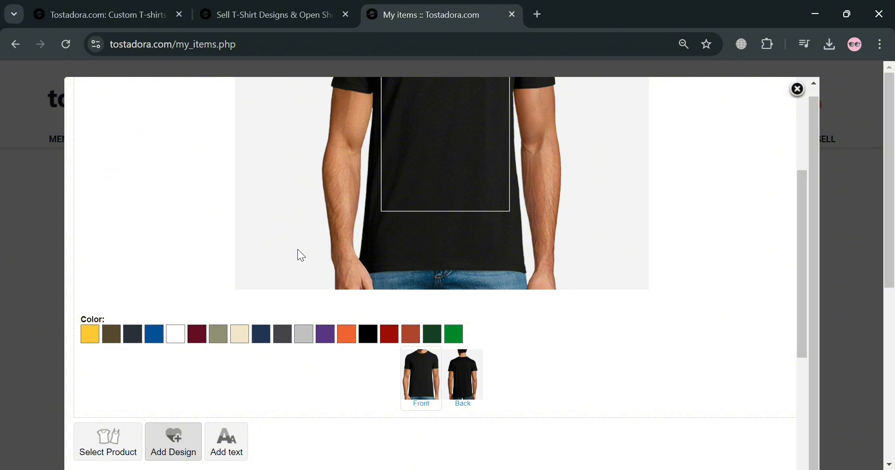
{"action": "scroll", "coordinate": [297, 254], "scroll_direction": "up", "scroll_amount": 1}
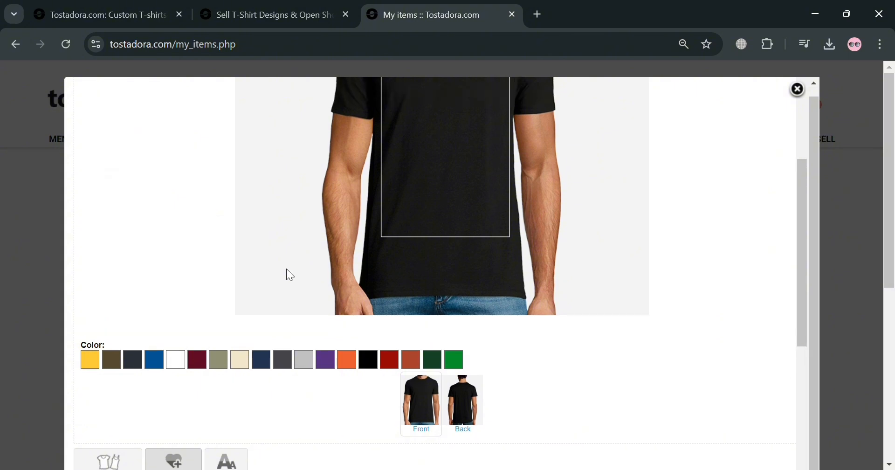
{"action": "left_click", "coordinate": [250, 362]}
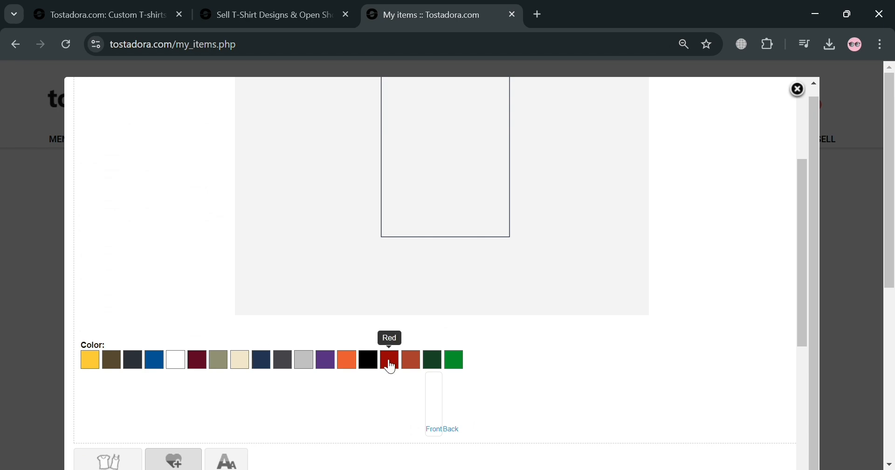
{"action": "scroll", "coordinate": [389, 360], "scroll_direction": "down", "scroll_amount": 5}
{"action": "left_click", "coordinate": [135, 296]}
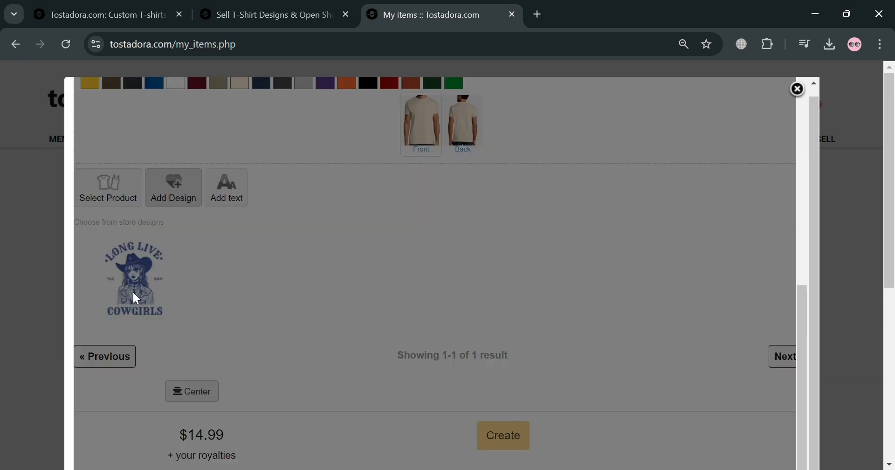
- Move the cowgirl design lower within the front printable area and change the t-shirt colour to black
{"action": "scroll", "coordinate": [392, 282], "scroll_direction": "up", "scroll_amount": 5}
{"action": "scroll", "coordinate": [391, 282], "scroll_direction": "up", "scroll_amount": 2}
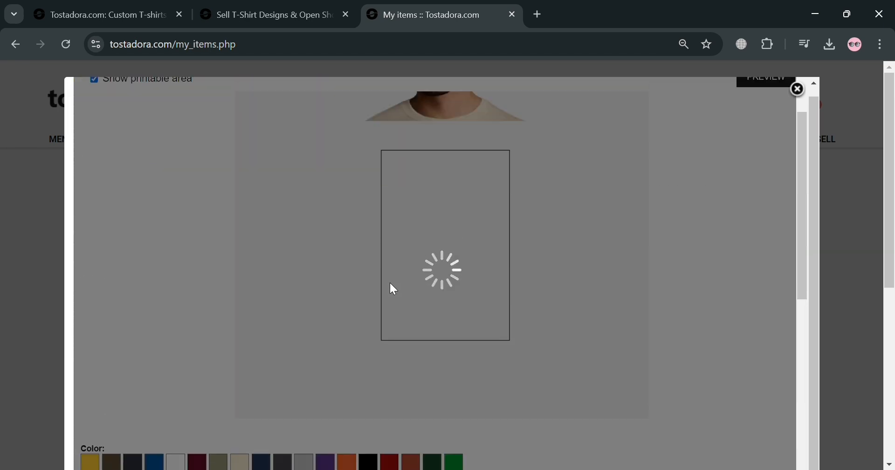
{"action": "scroll", "coordinate": [485, 285], "scroll_direction": "down", "scroll_amount": 5}
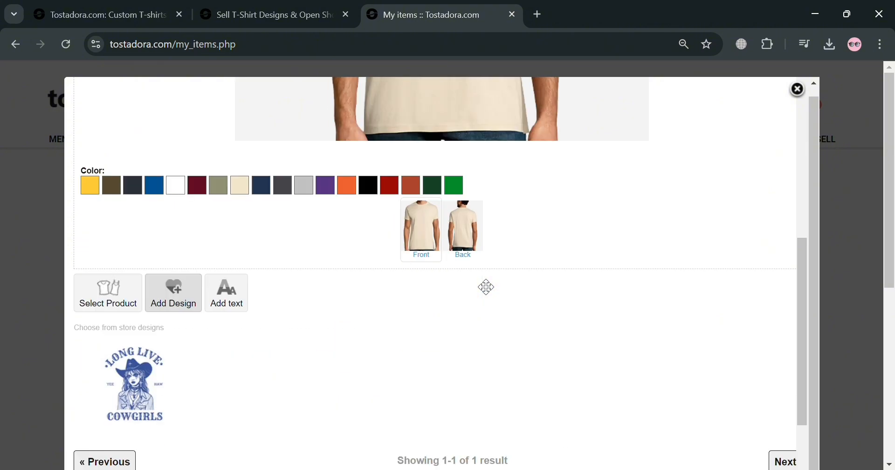
{"action": "scroll", "coordinate": [451, 294], "scroll_direction": "up", "scroll_amount": 4}
{"action": "left_click_drag", "start_coordinate": [477, 211], "coordinate": [478, 240]}
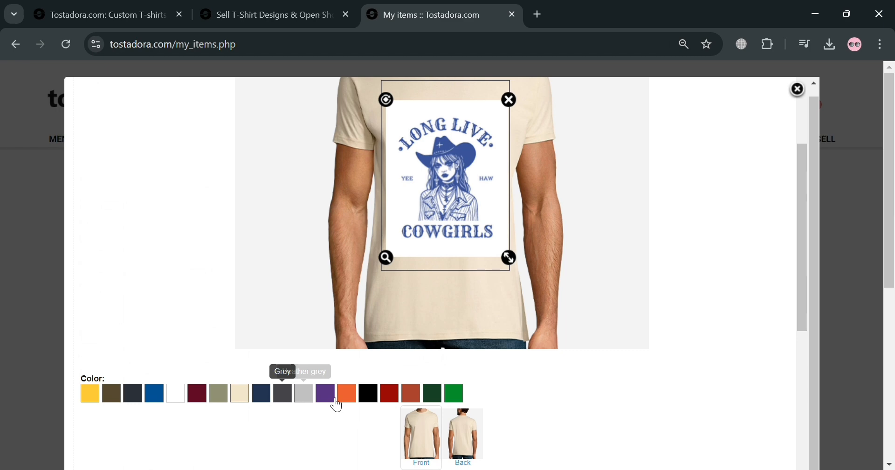
{"action": "left_click", "coordinate": [368, 393]}
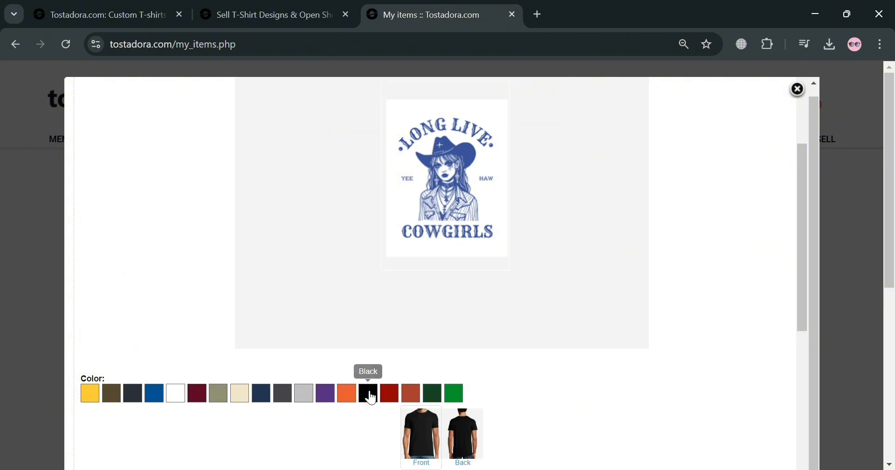
{"action": "scroll", "coordinate": [449, 326], "scroll_direction": "down", "scroll_amount": 2}
{"action": "scroll", "coordinate": [508, 294], "scroll_direction": "up", "scroll_amount": 4}
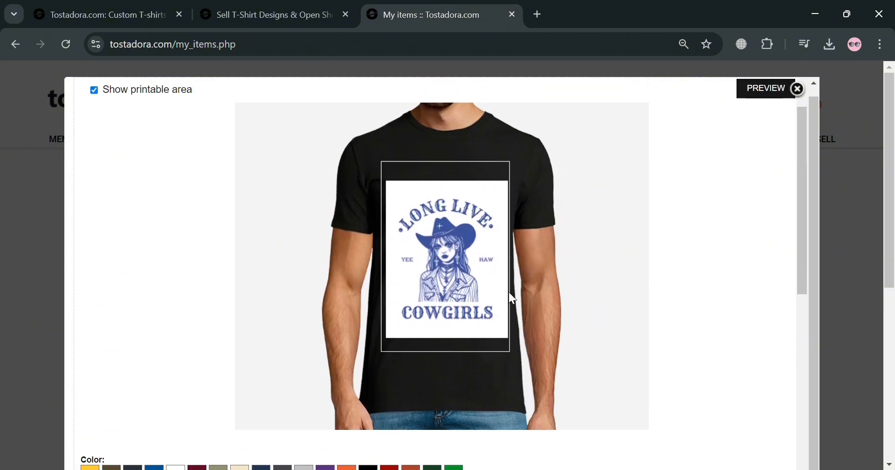
{"action": "left_click_drag", "start_coordinate": [459, 342], "coordinate": [456, 346]}
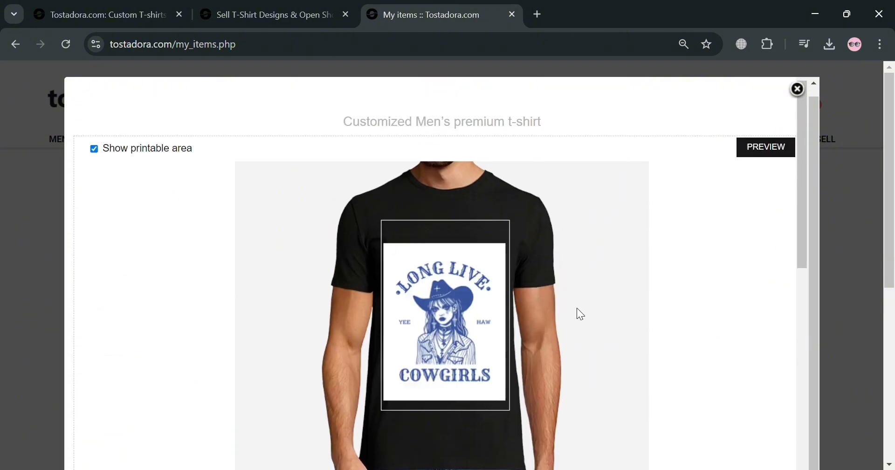
- Create the black t-shirt item with the cowgirl design and continue in the item editor
{"action": "scroll", "coordinate": [651, 293], "scroll_direction": "down", "scroll_amount": 10}
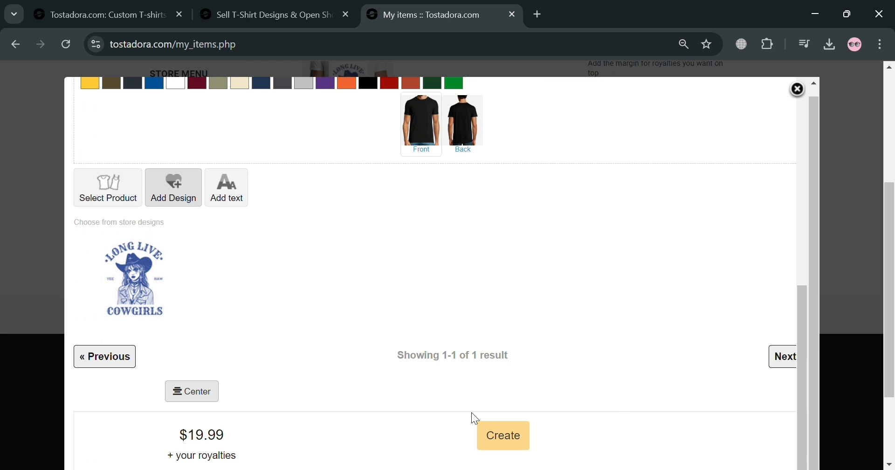
{"action": "left_click", "coordinate": [518, 447]}
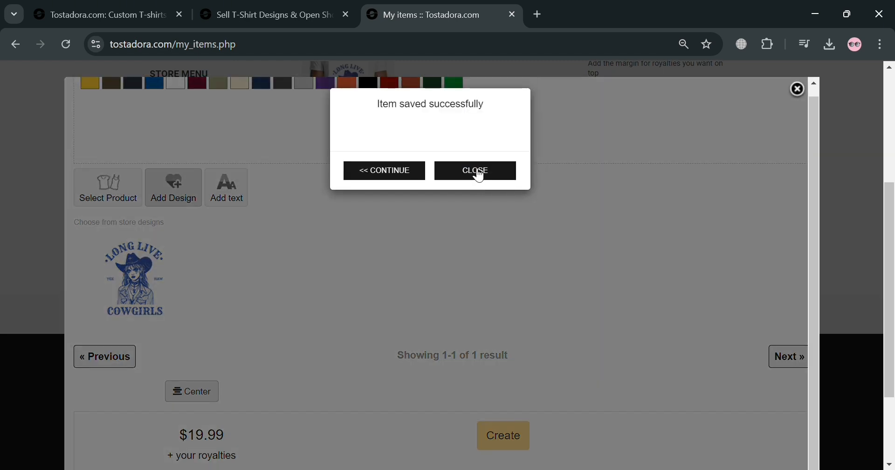
{"action": "left_click", "coordinate": [403, 175]}
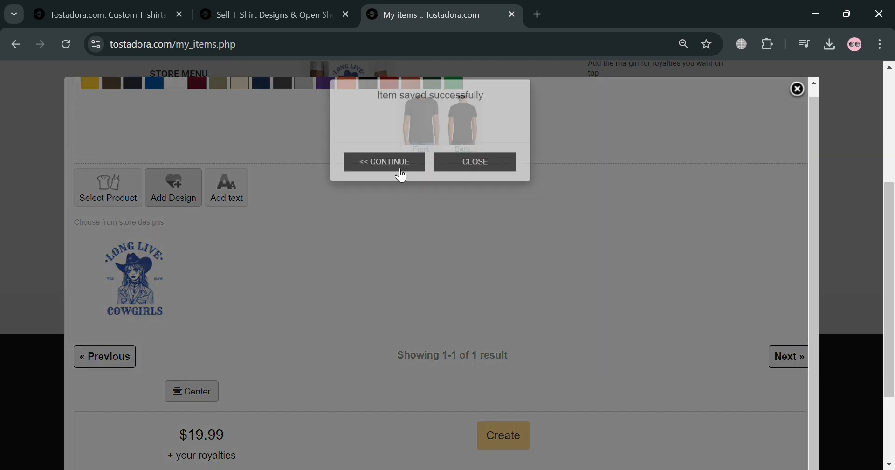
- Preview the front and back of the black t-shirt, then close the item editor
{"action": "scroll", "coordinate": [694, 222], "scroll_direction": "up", "scroll_amount": 10}
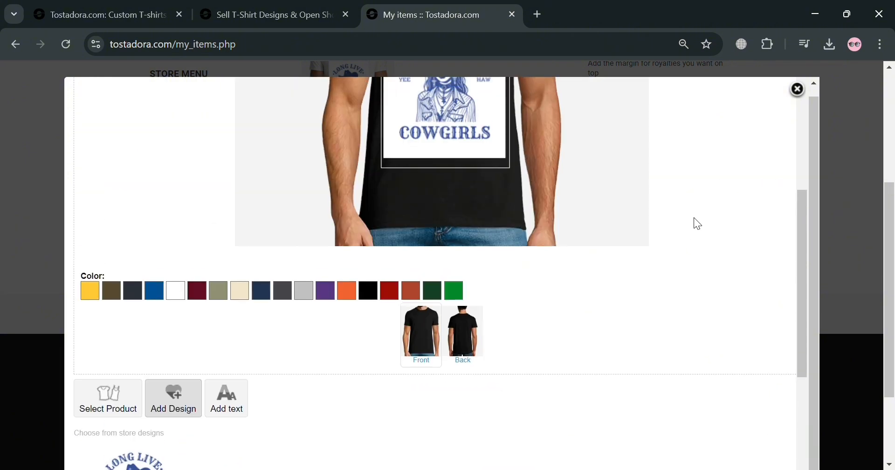
{"action": "left_click", "coordinate": [770, 147]}
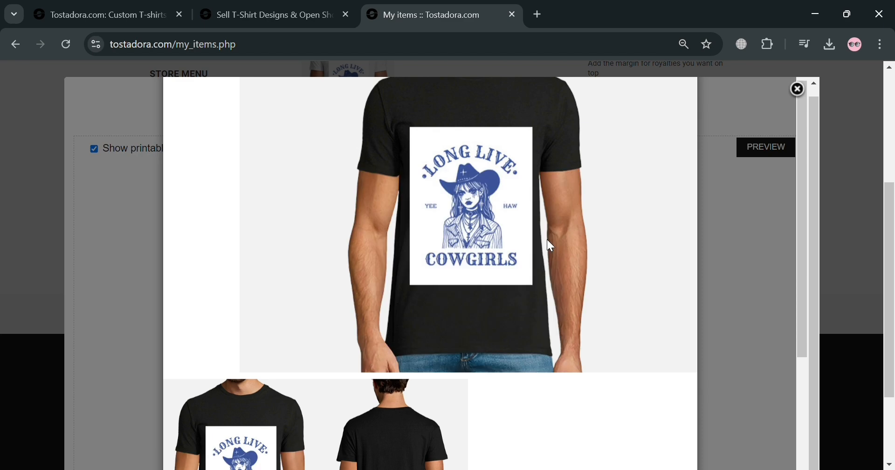
{"action": "scroll", "coordinate": [699, 215], "scroll_direction": "down", "scroll_amount": 3}
{"action": "scroll", "coordinate": [751, 187], "scroll_direction": "up", "scroll_amount": 2}
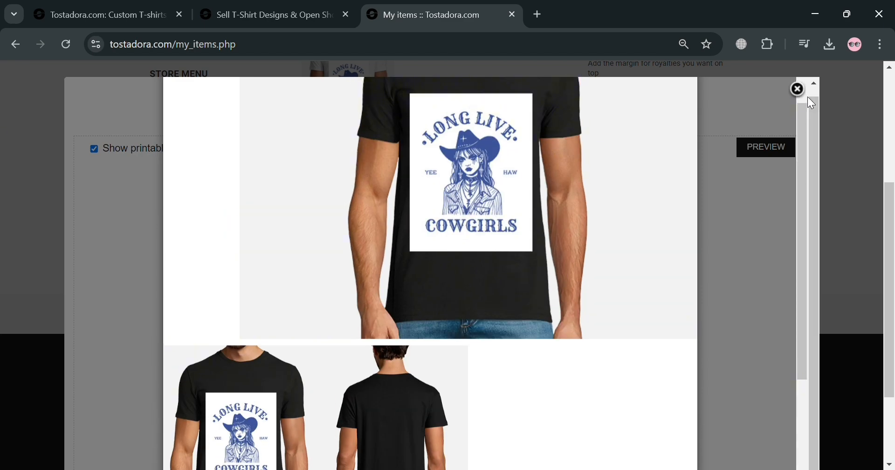
{"action": "left_click", "coordinate": [795, 89]}
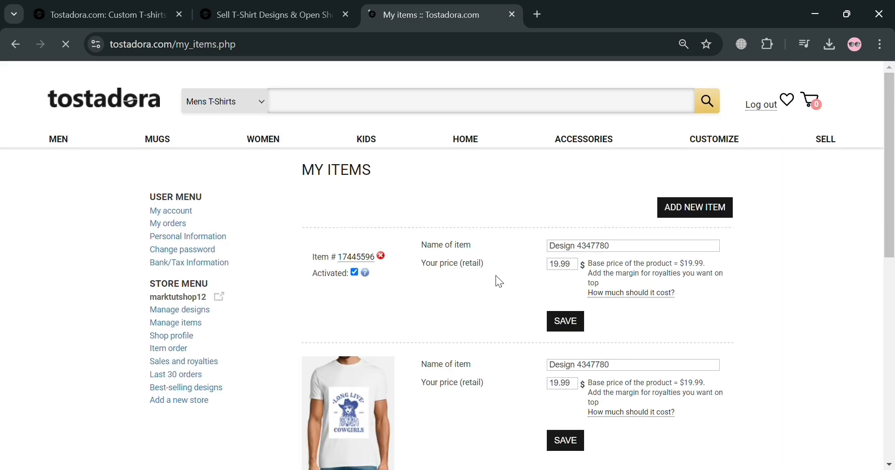
- Review the black and white cowgirl t-shirts in the store's item management list
{"action": "scroll", "coordinate": [480, 298], "scroll_direction": "down", "scroll_amount": 3}
{"action": "scroll", "coordinate": [465, 309], "scroll_direction": "up", "scroll_amount": 2}
{"action": "scroll", "coordinate": [467, 314], "scroll_direction": "up", "scroll_amount": 1}
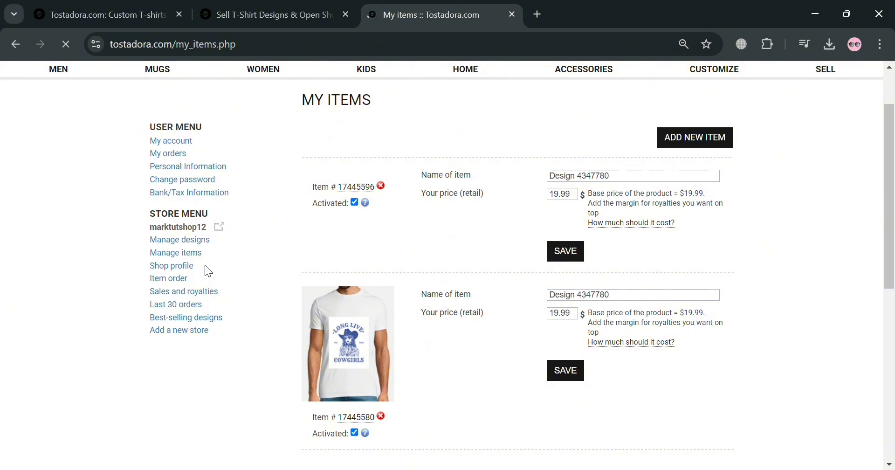
{"action": "scroll", "coordinate": [520, 288], "scroll_direction": "up", "scroll_amount": 2}
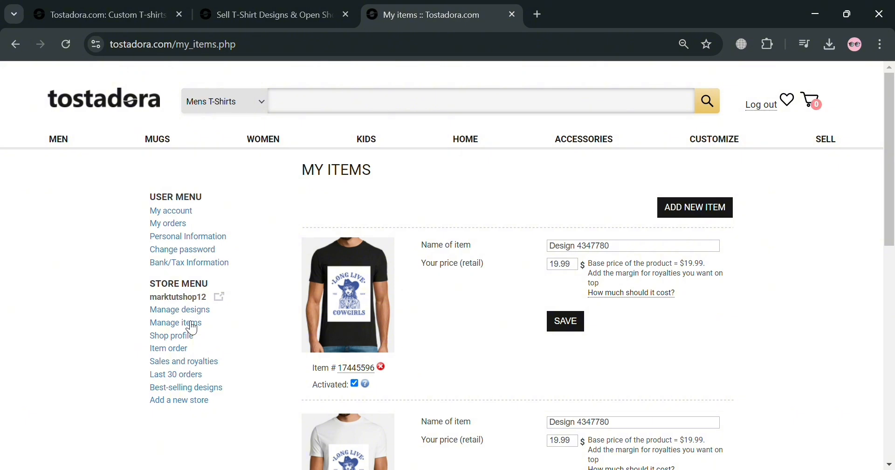
{"action": "left_click", "coordinate": [192, 327]}
{"action": "scroll", "coordinate": [412, 288], "scroll_direction": "down", "scroll_amount": 2}
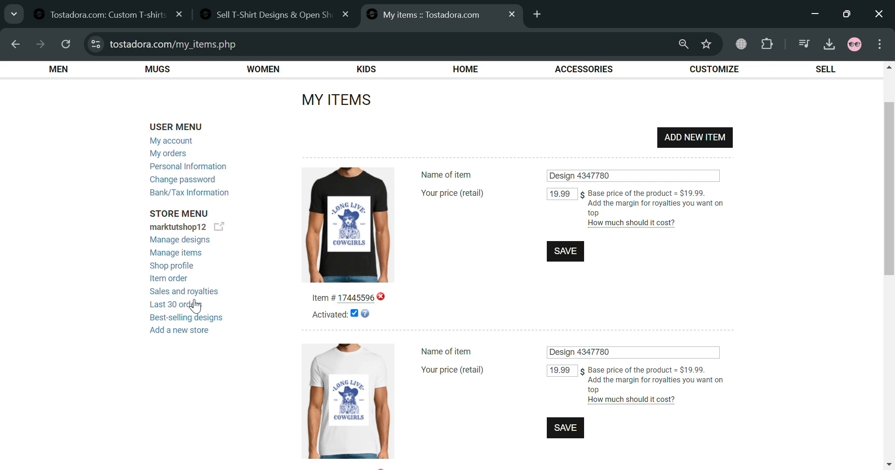
- Open the public marktutshop12 storefront and view its products in the Men's t-shirts category
{"action": "left_click", "coordinate": [219, 228]}
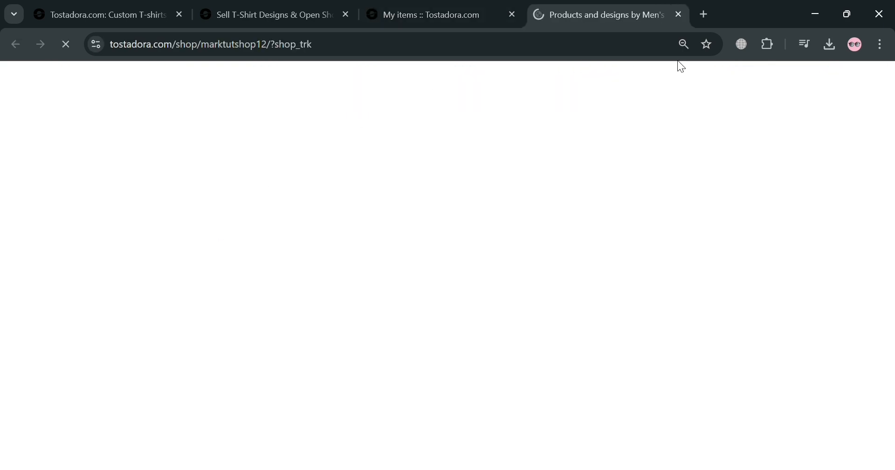
{"action": "scroll", "coordinate": [470, 318], "scroll_direction": "down", "scroll_amount": 5}
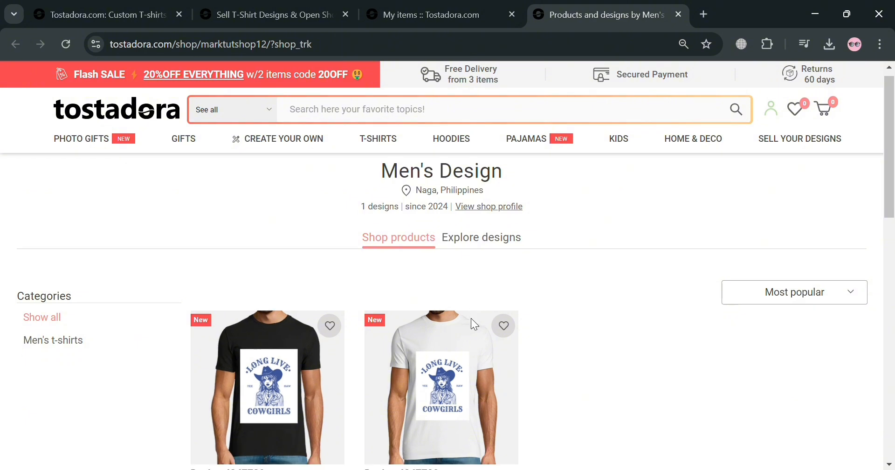
{"action": "scroll", "coordinate": [322, 386], "scroll_direction": "up", "scroll_amount": 5}
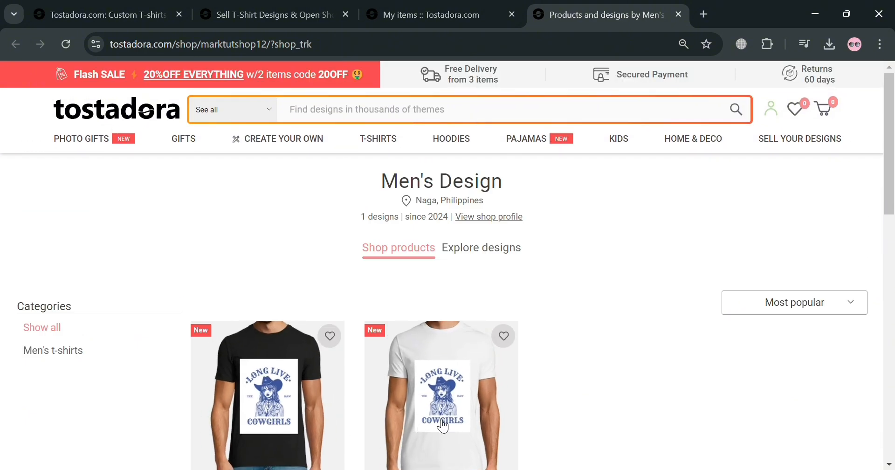
{"action": "scroll", "coordinate": [489, 378], "scroll_direction": "down", "scroll_amount": 2}
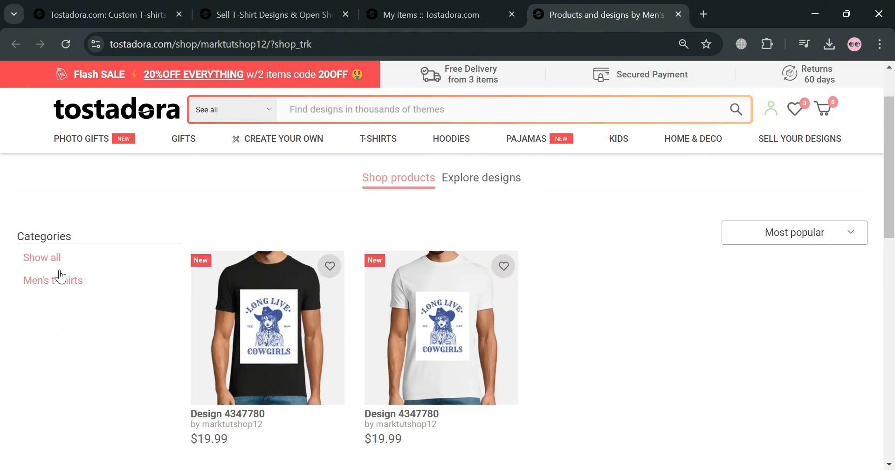
{"action": "left_click", "coordinate": [54, 282]}
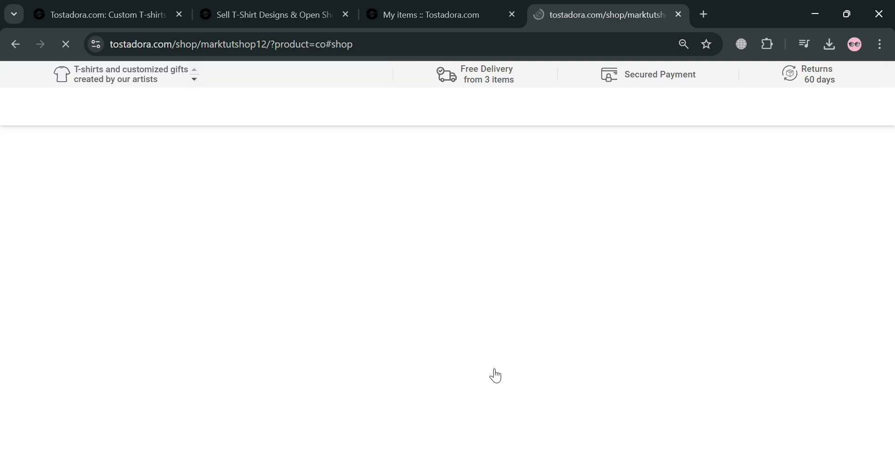
{"action": "scroll", "coordinate": [512, 365], "scroll_direction": "down", "scroll_amount": 5}
{"action": "scroll", "coordinate": [498, 367], "scroll_direction": "up", "scroll_amount": 5}
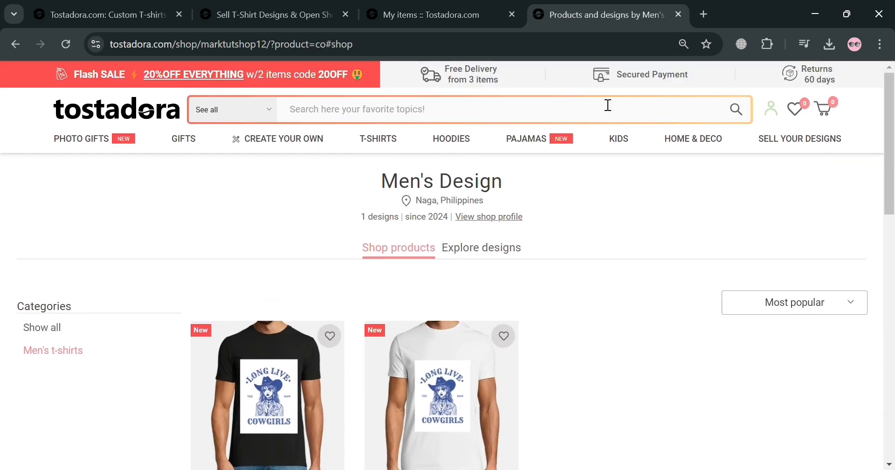
- Open the store's design portfolio from the item management page and open the upload form for a new design
{"action": "left_click", "coordinate": [461, 7]}
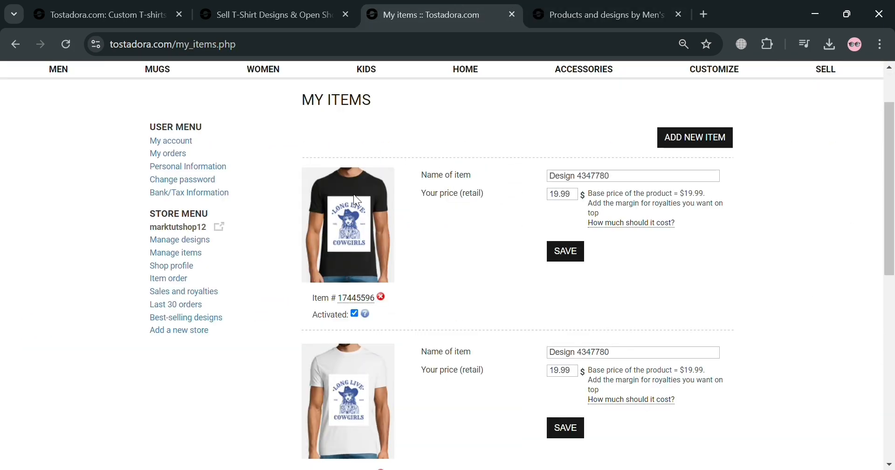
{"action": "left_click", "coordinate": [179, 240]}
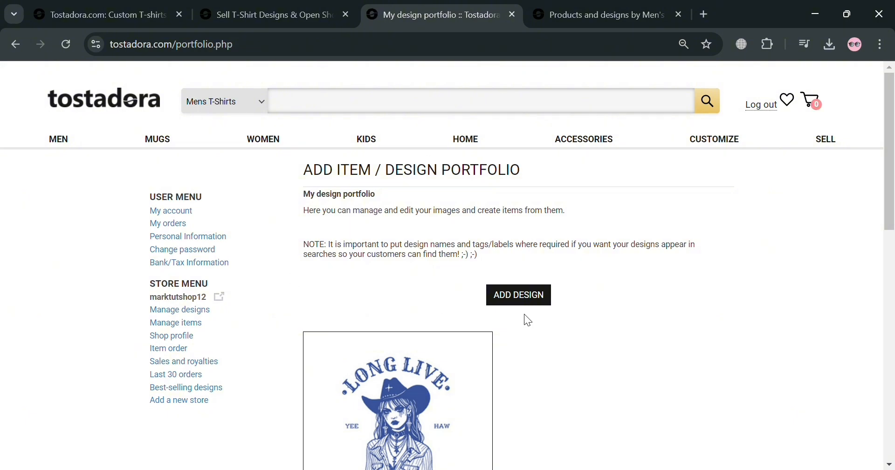
{"action": "scroll", "coordinate": [536, 312], "scroll_direction": "down", "scroll_amount": 2}
{"action": "scroll", "coordinate": [547, 316], "scroll_direction": "down", "scroll_amount": 1}
{"action": "scroll", "coordinate": [457, 380], "scroll_direction": "down", "scroll_amount": 4}
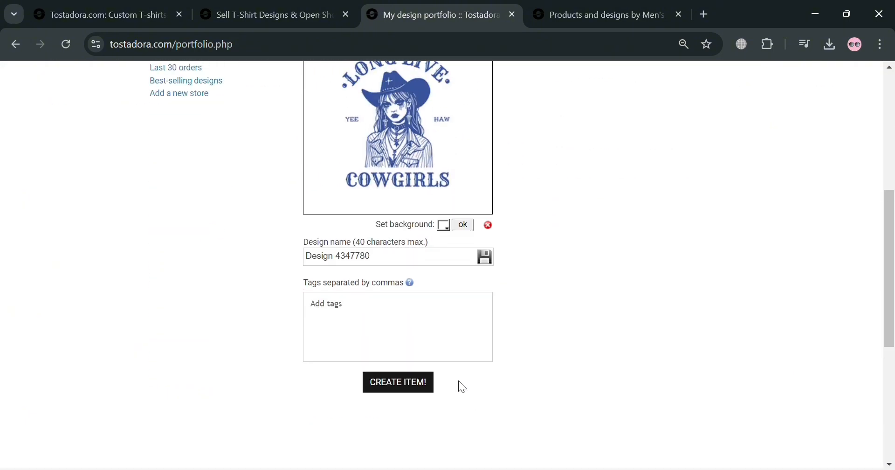
{"action": "scroll", "coordinate": [462, 326], "scroll_direction": "up", "scroll_amount": 5}
{"action": "scroll", "coordinate": [463, 306], "scroll_direction": "up", "scroll_amount": 1}
{"action": "left_click", "coordinate": [519, 298]}
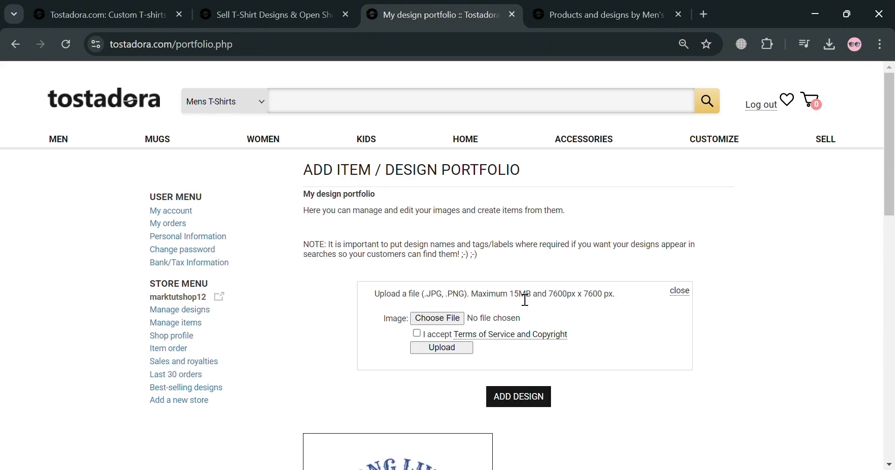
- Upload the "Blue Yellow …ge Logo.png" image as a new design, accepting the Terms of Service and Copyright
{"action": "left_click", "coordinate": [442, 320]}
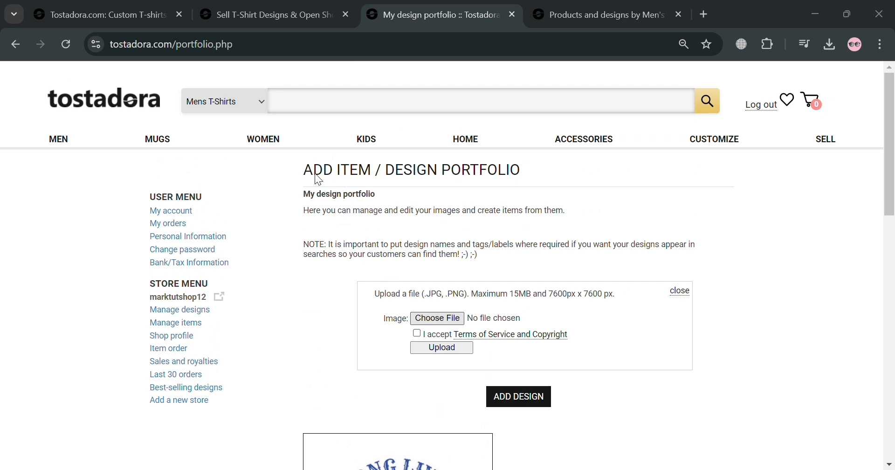
{"action": "double_click", "coordinate": [199, 141]}
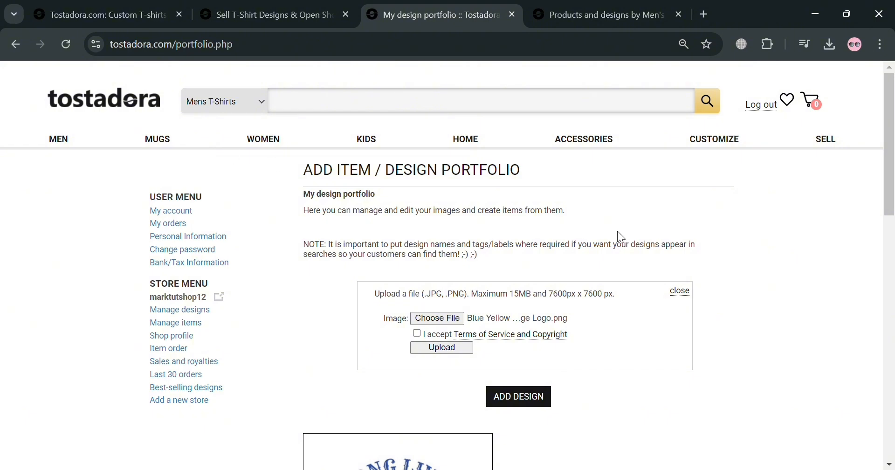
{"action": "left_click", "coordinate": [417, 333]}
{"action": "left_click", "coordinate": [440, 349]}
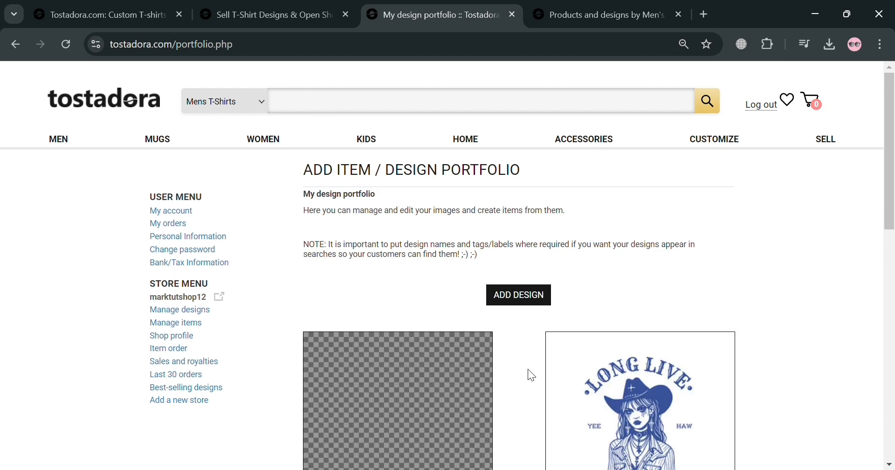
- Start creating a new item from the uploaded Celtics Basketball design in the portfolio
{"action": "scroll", "coordinate": [450, 425], "scroll_direction": "down", "scroll_amount": 1}
{"action": "scroll", "coordinate": [451, 425], "scroll_direction": "down", "scroll_amount": 4}
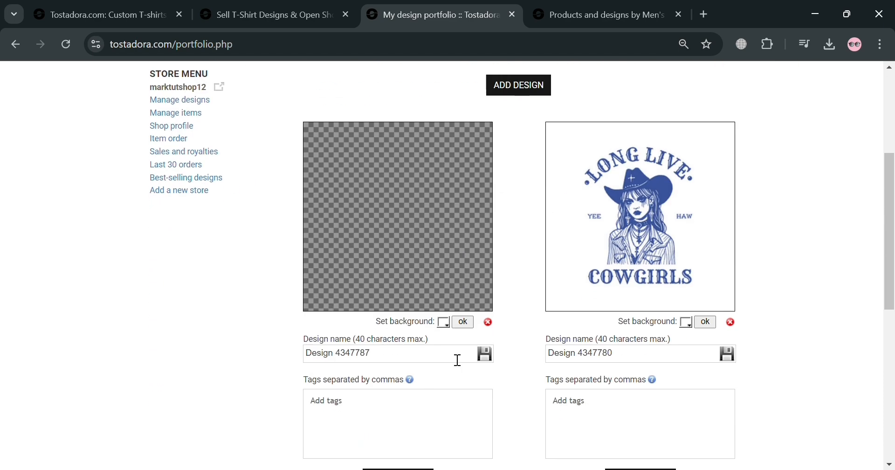
{"action": "scroll", "coordinate": [420, 304], "scroll_direction": "down", "scroll_amount": 3}
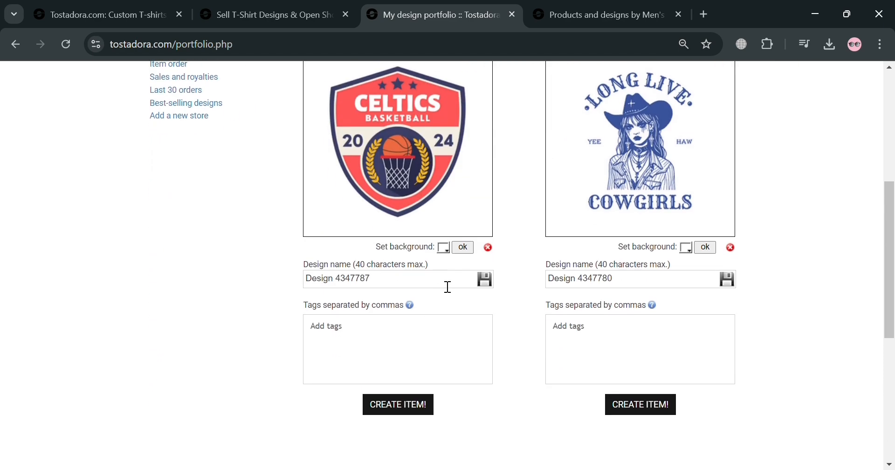
{"action": "left_click", "coordinate": [413, 345]}
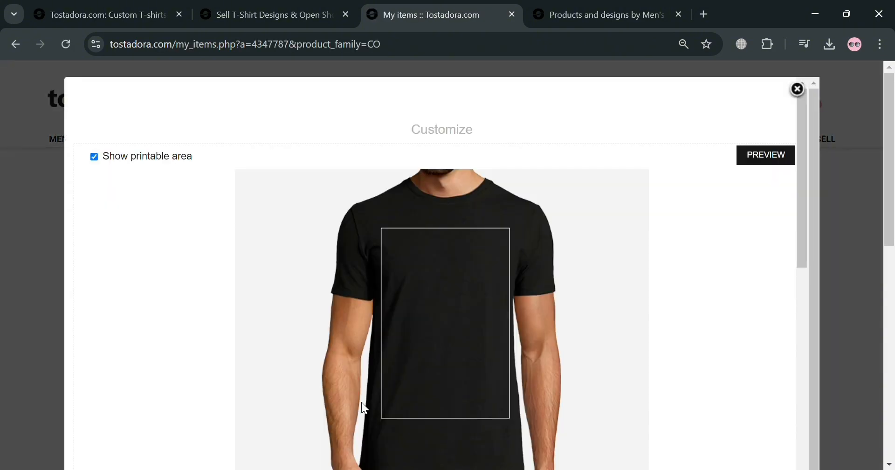
- Select the men's white t-shirt with red raglan sleeves as the product and place the Celtics Basketball design on its front
{"action": "scroll", "coordinate": [270, 255], "scroll_direction": "down", "scroll_amount": 5}
{"action": "scroll", "coordinate": [255, 257], "scroll_direction": "down", "scroll_amount": 1}
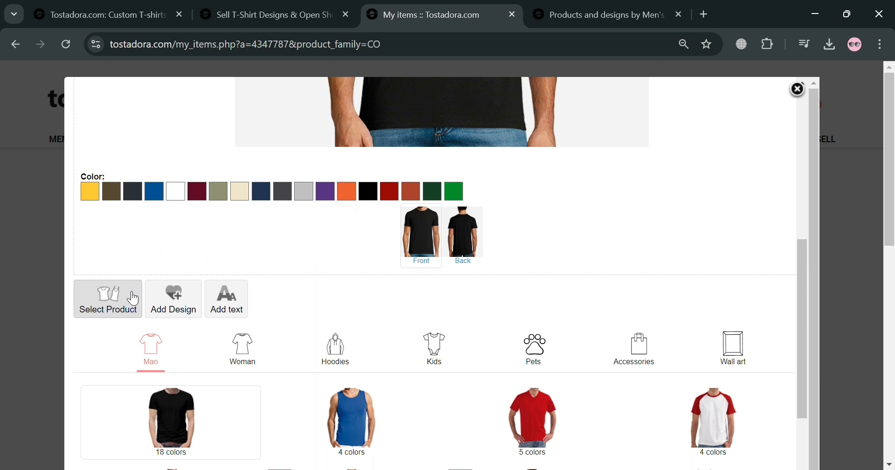
{"action": "scroll", "coordinate": [286, 394], "scroll_direction": "down", "scroll_amount": 2}
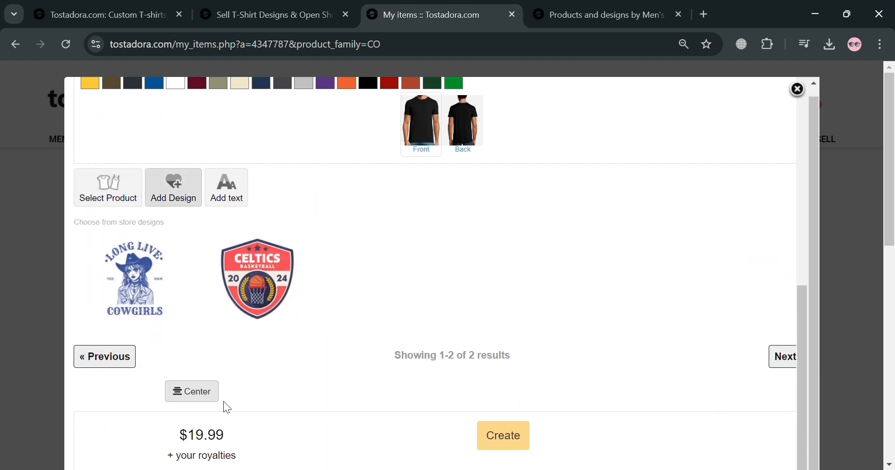
{"action": "left_click", "coordinate": [101, 201]}
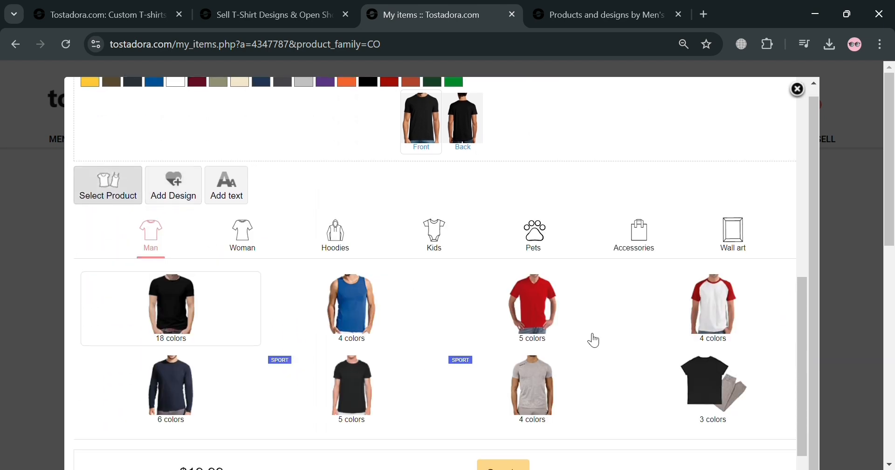
{"action": "scroll", "coordinate": [691, 275], "scroll_direction": "down", "scroll_amount": 1}
{"action": "left_click", "coordinate": [731, 272]}
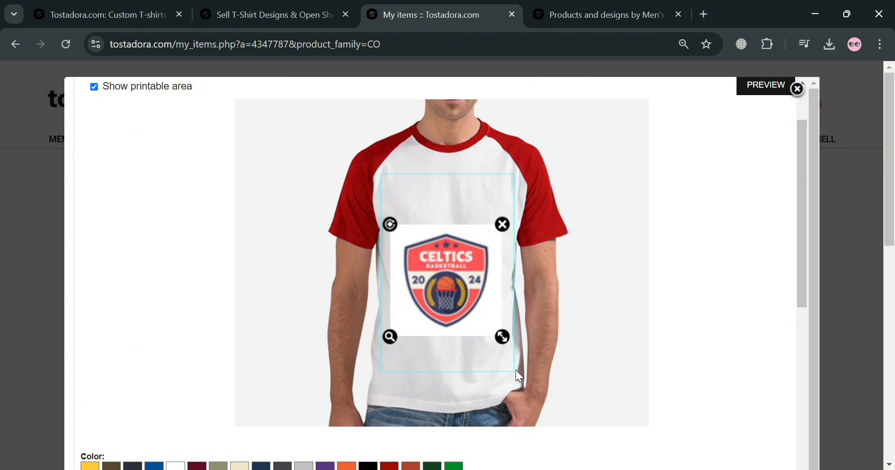
- Preview the red-sleeved Celtics t-shirt and create it as a store item
{"action": "scroll", "coordinate": [489, 339], "scroll_direction": "down", "scroll_amount": 8}
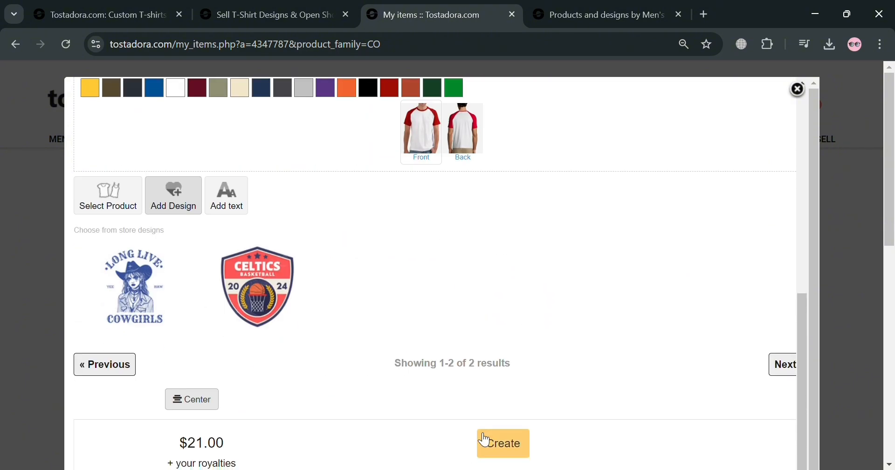
{"action": "left_click", "coordinate": [521, 448]}
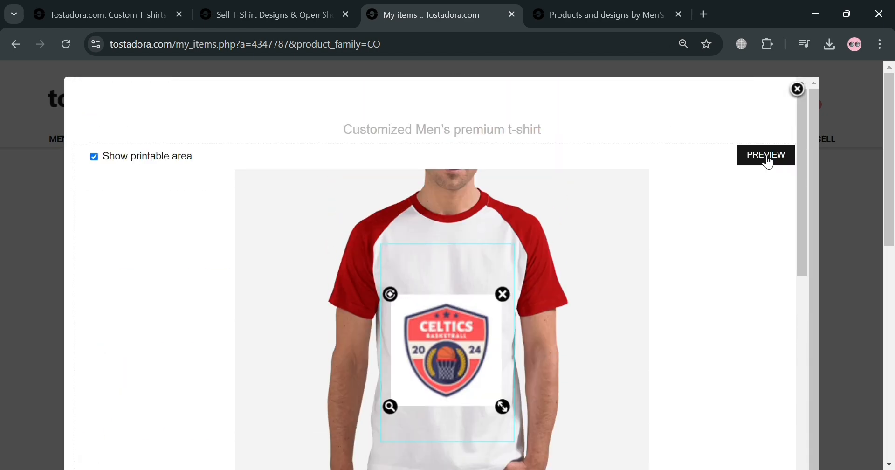
{"action": "left_click", "coordinate": [767, 156]}
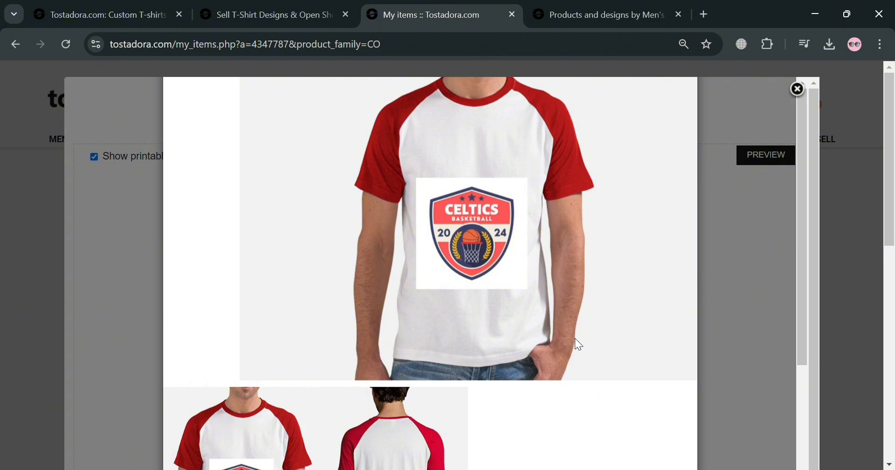
{"action": "left_click", "coordinate": [798, 91]}
{"action": "scroll", "coordinate": [438, 330], "scroll_direction": "down", "scroll_amount": 10}
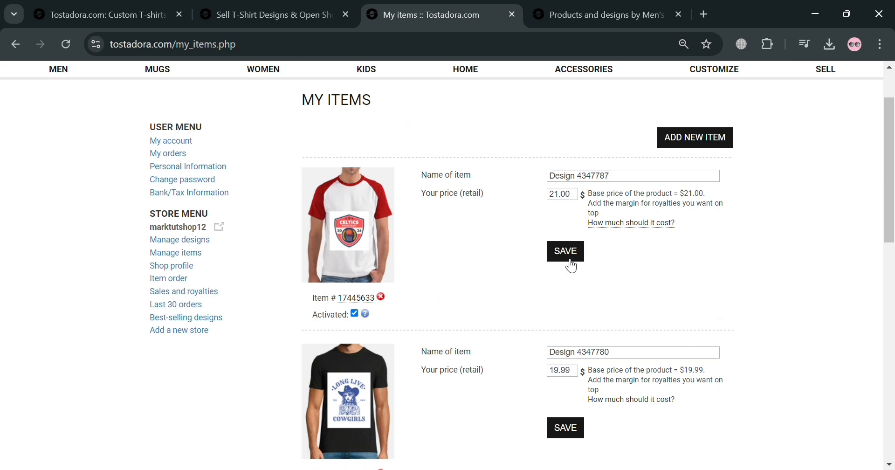
- Save the Celtics t-shirt and the black and white cowgirl t-shirts in the item list
{"action": "left_click", "coordinate": [567, 257]}
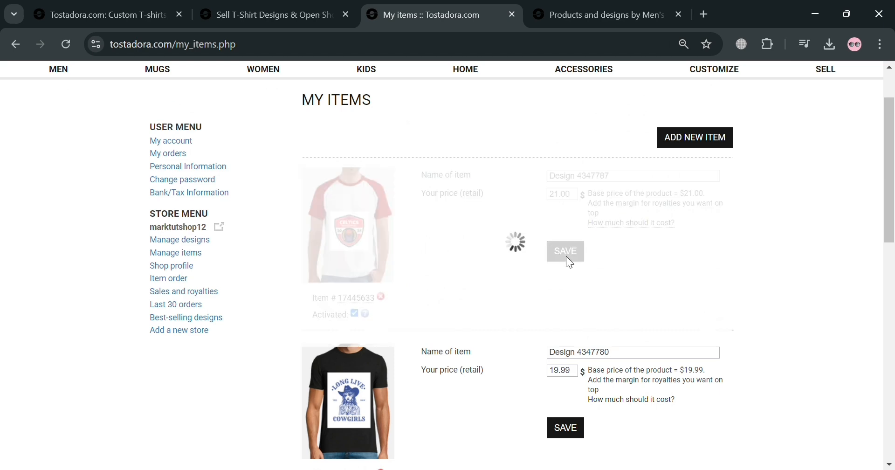
{"action": "left_click", "coordinate": [568, 430]}
{"action": "scroll", "coordinate": [568, 429], "scroll_direction": "down", "scroll_amount": 3}
{"action": "scroll", "coordinate": [571, 419], "scroll_direction": "down", "scroll_amount": 3}
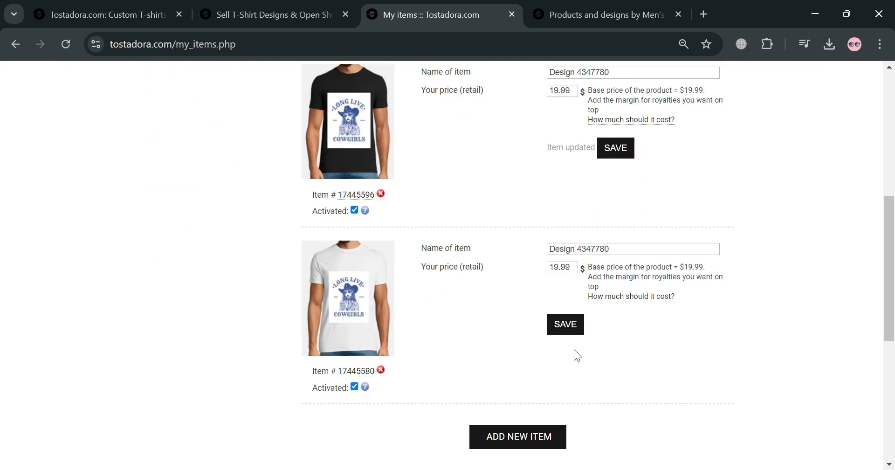
{"action": "left_click", "coordinate": [573, 325]}
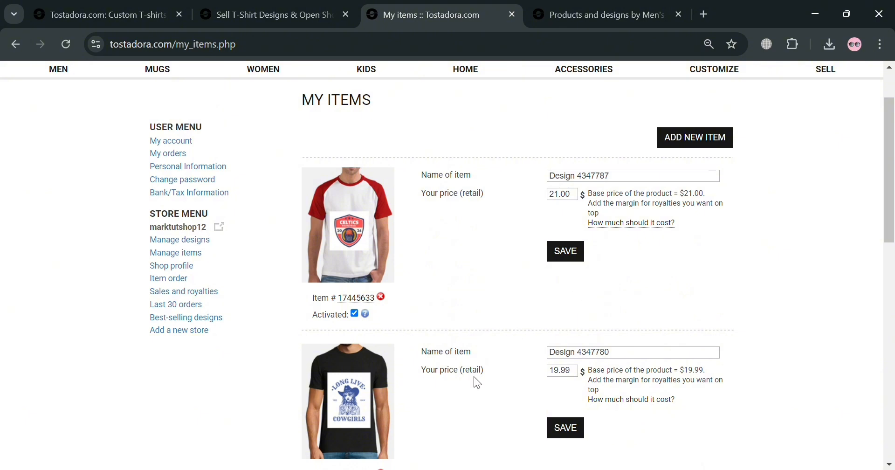
- Open the public marktutshop12 storefront and view its products under Men's t-shirts and Show all
{"action": "scroll", "coordinate": [475, 381], "scroll_direction": "down", "scroll_amount": 5}
{"action": "scroll", "coordinate": [483, 396], "scroll_direction": "up", "scroll_amount": 6}
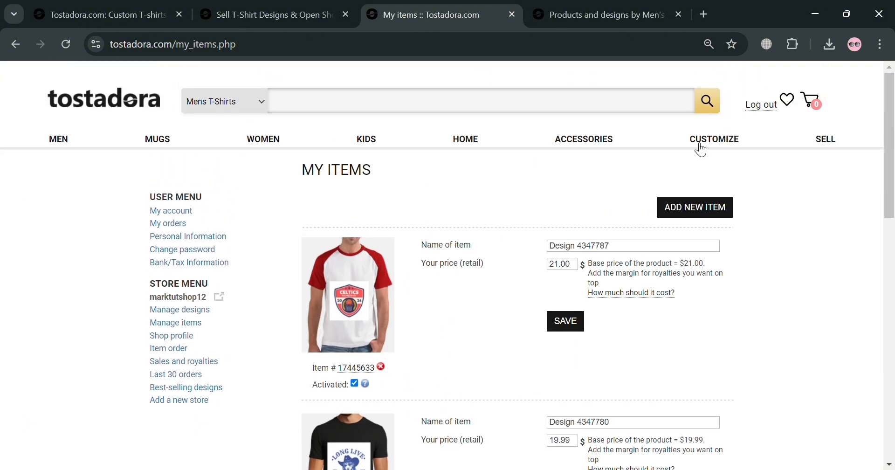
{"action": "left_click", "coordinate": [218, 296]}
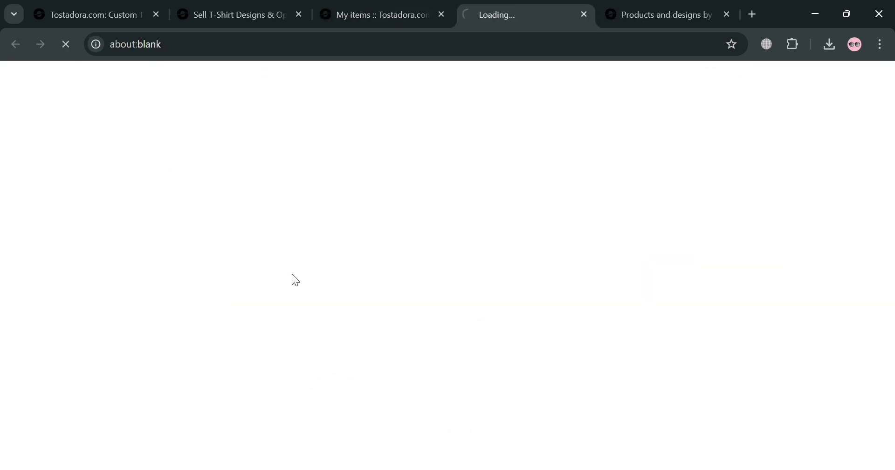
{"action": "scroll", "coordinate": [461, 321], "scroll_direction": "down", "scroll_amount": 3}
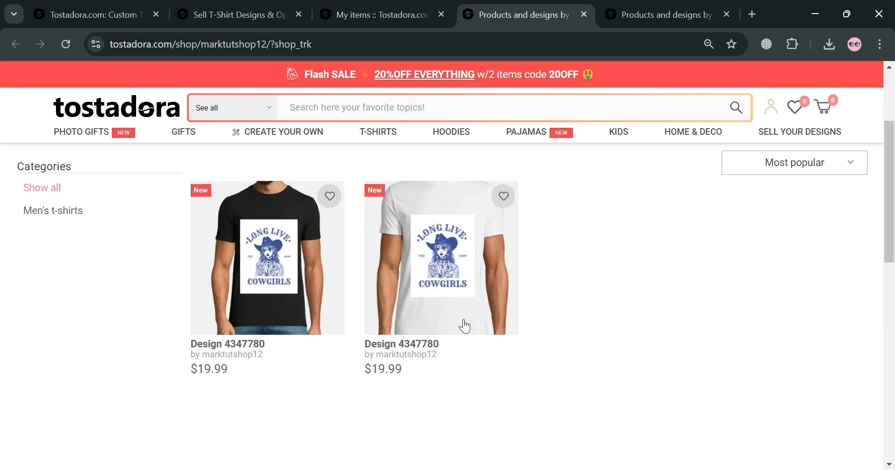
{"action": "scroll", "coordinate": [465, 325], "scroll_direction": "down", "scroll_amount": 5}
{"action": "scroll", "coordinate": [457, 322], "scroll_direction": "up", "scroll_amount": 4}
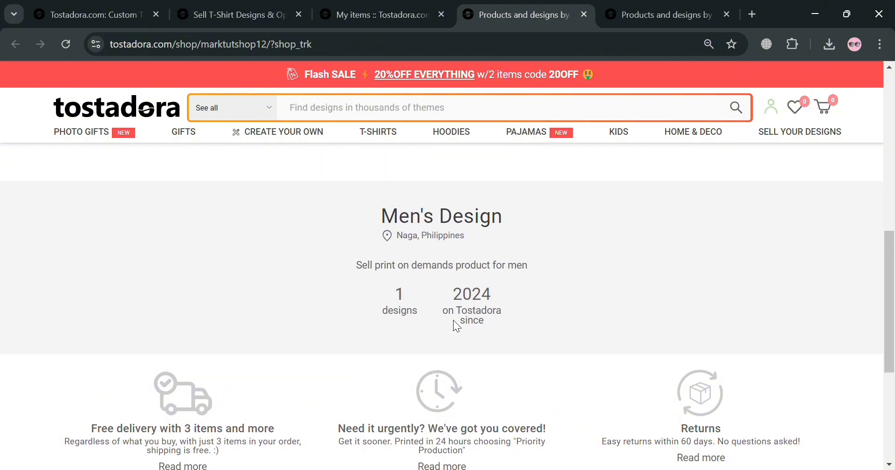
{"action": "scroll", "coordinate": [455, 328], "scroll_direction": "down", "scroll_amount": 4}
{"action": "scroll", "coordinate": [456, 303], "scroll_direction": "up", "scroll_amount": 10}
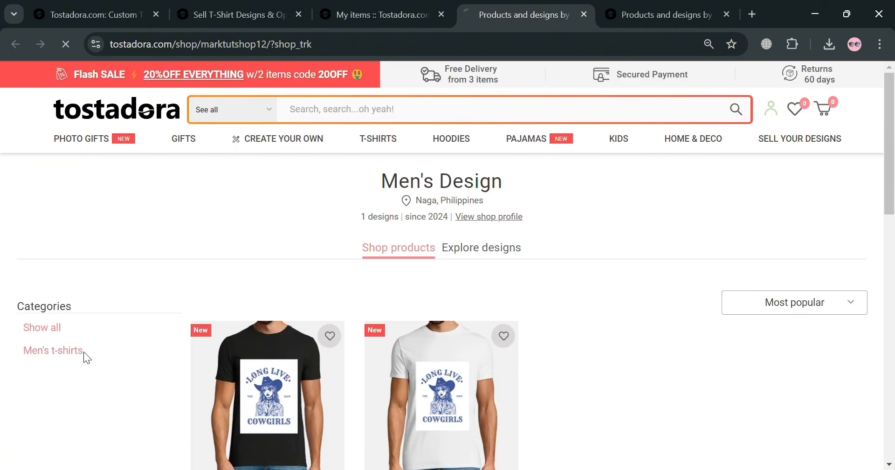
{"action": "left_click", "coordinate": [83, 352]}
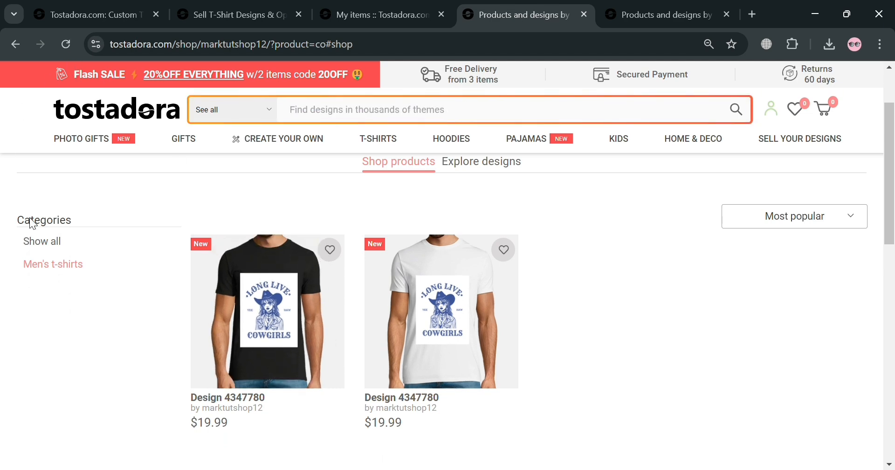
{"action": "left_click", "coordinate": [53, 242]}
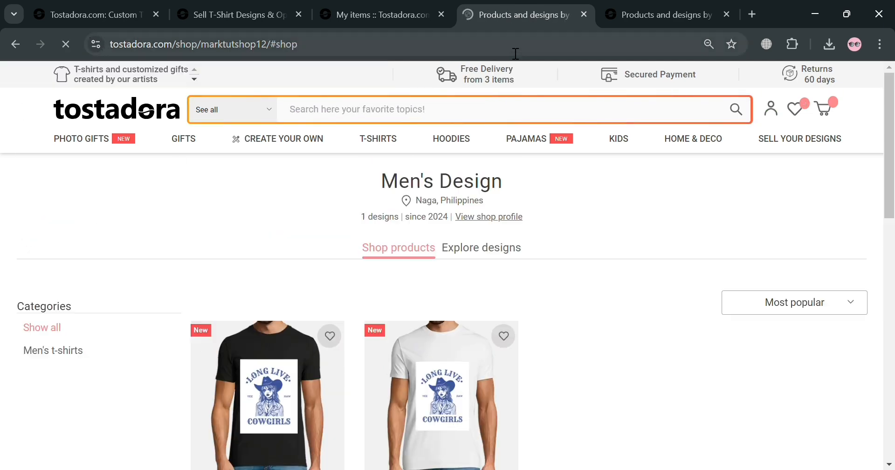